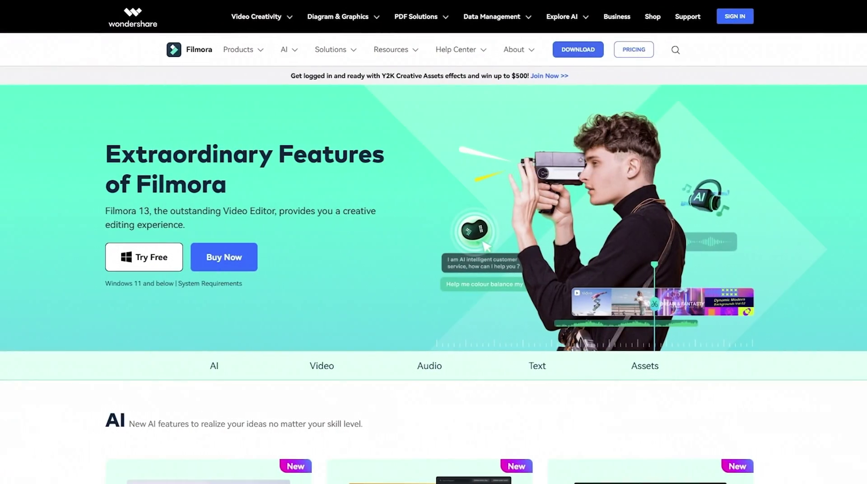
- Scroll past the AI, Video and Audio feature cards down to the Text section
scroll(434, 271, "down", 6)
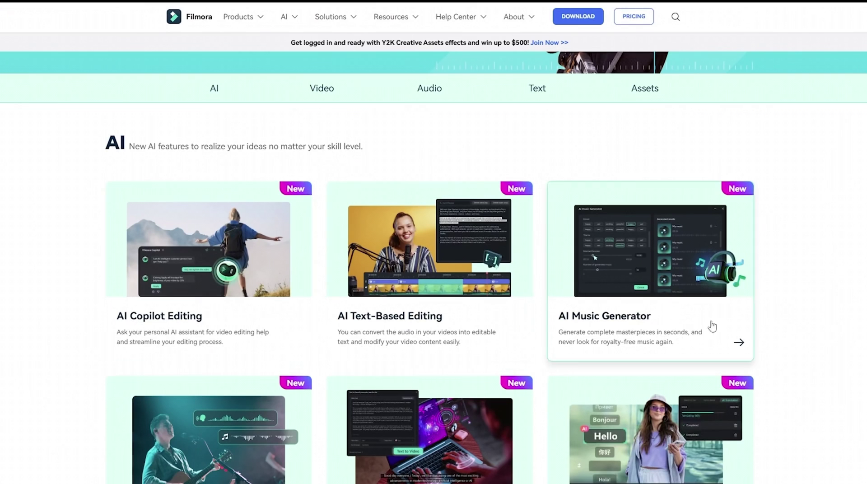
scroll(434, 271, "down", 2)
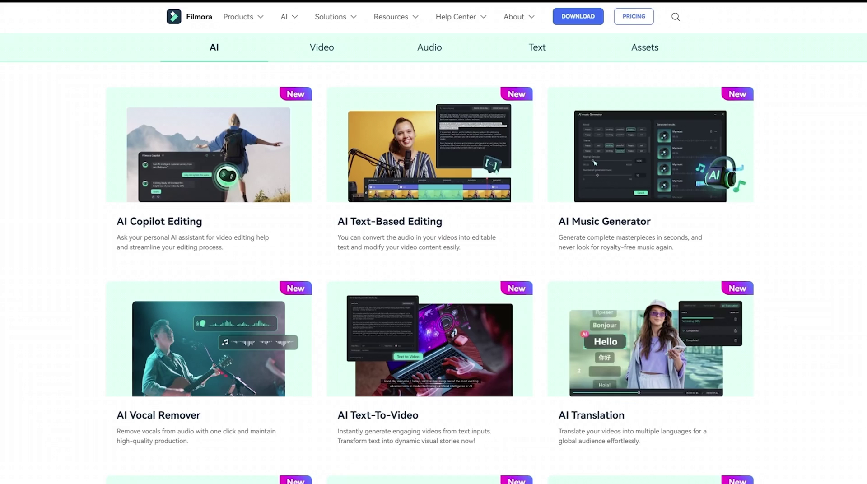
scroll(433, 270, "down", 5)
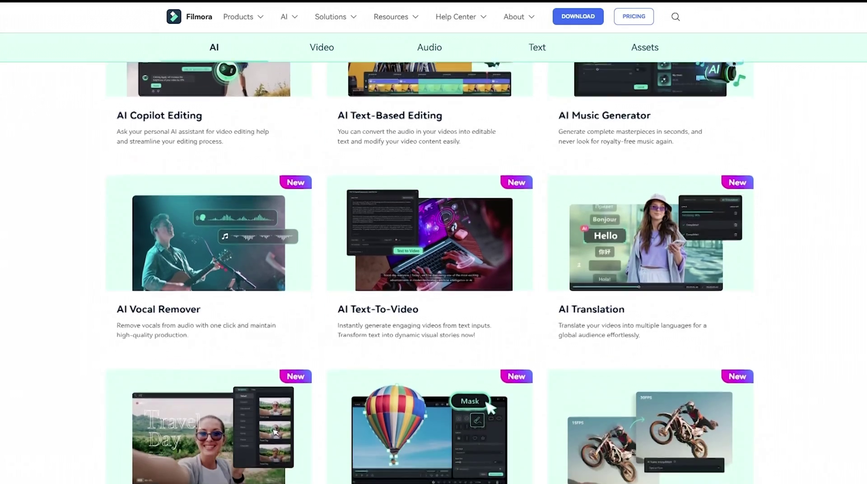
scroll(433, 271, "down", 8)
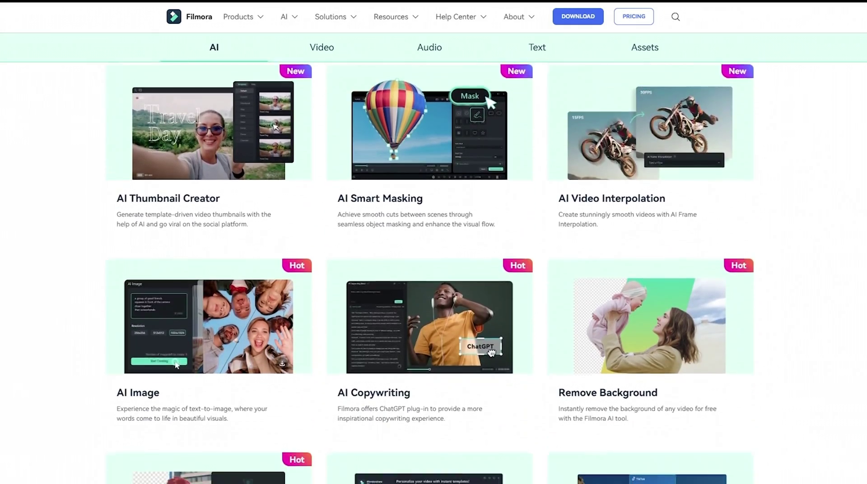
scroll(433, 271, "down", 8)
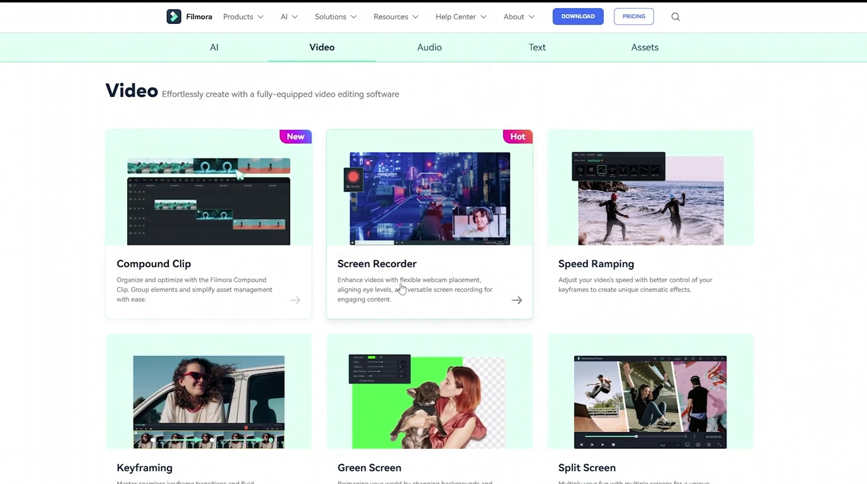
scroll(434, 271, "down", 11)
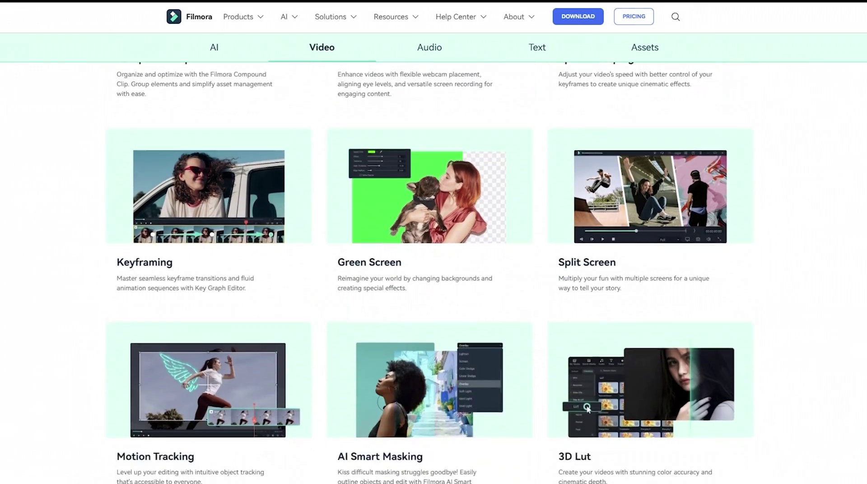
scroll(433, 271, "down", 13)
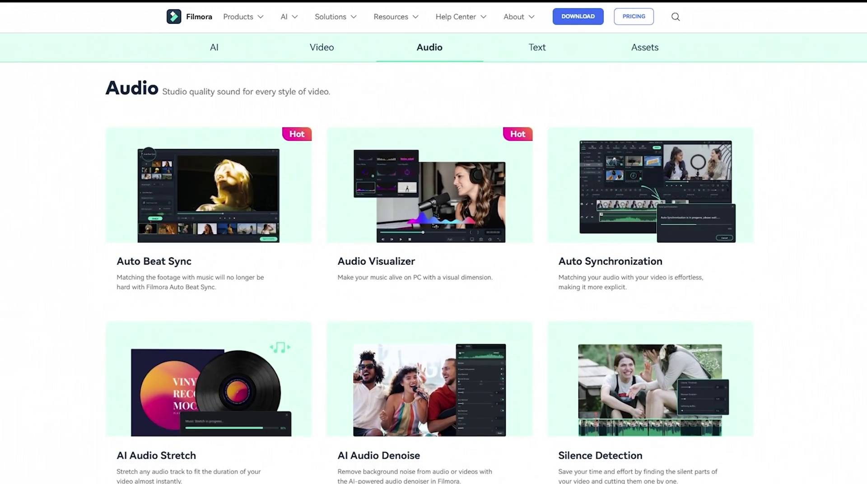
scroll(434, 271, "down", 5)
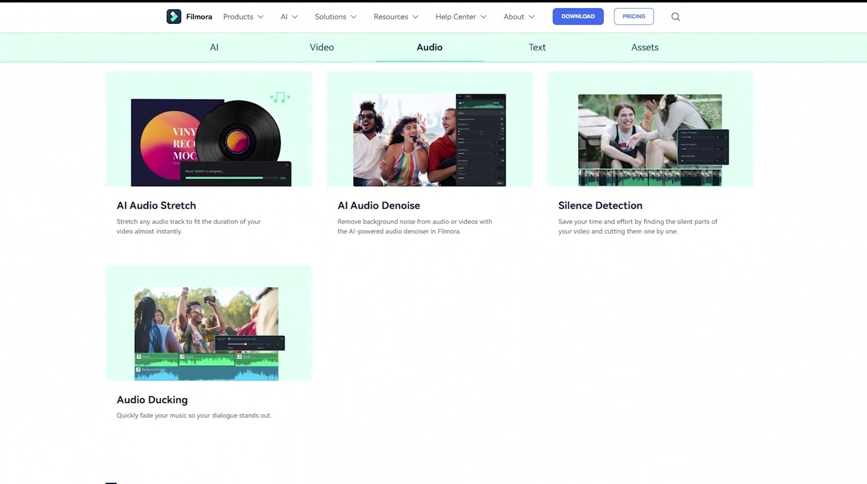
scroll(433, 271, "down", 8)
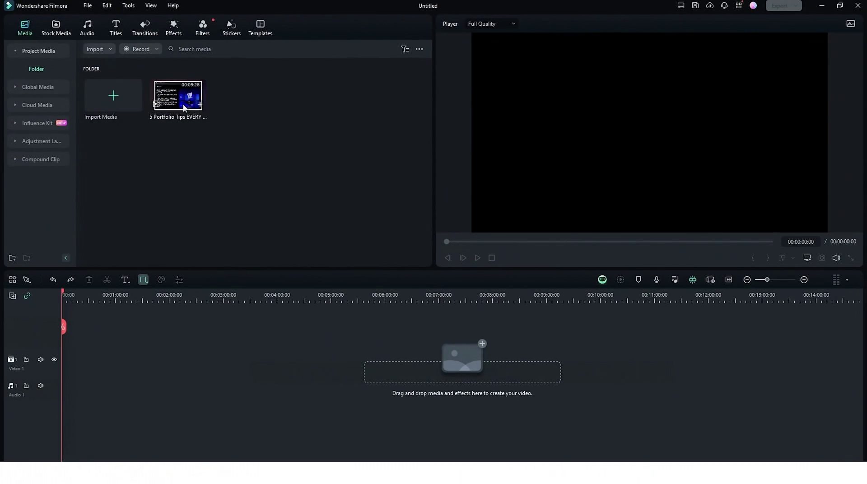
- Place the tutorial video on the timeline and split off its opening portion
left_click_drag(188, 106, 99, 336)
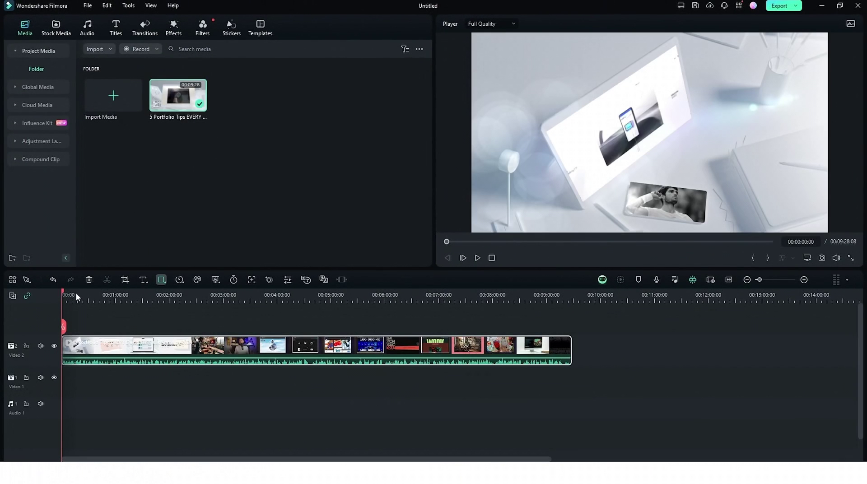
left_click_drag(65, 293, 214, 347)
left_click(104, 326)
left_click_drag(81, 347, 112, 348)
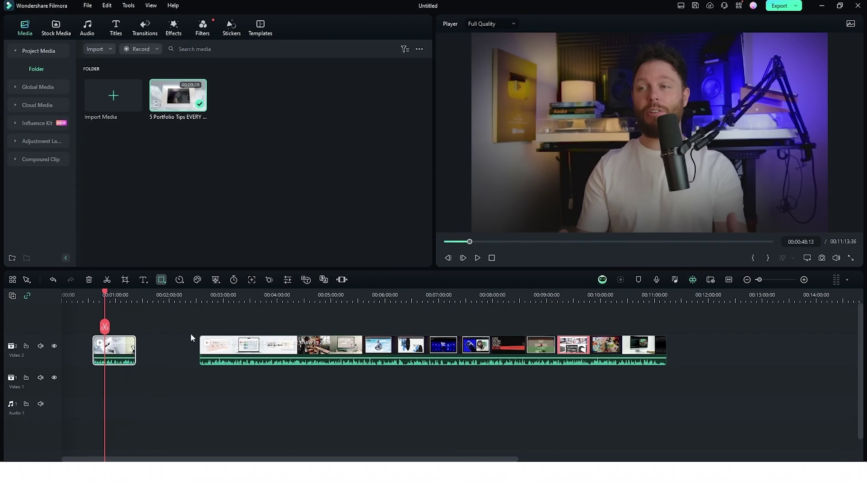
- Crop the clip tighter around the speaker, then restore the full-frame crop
left_click(121, 280)
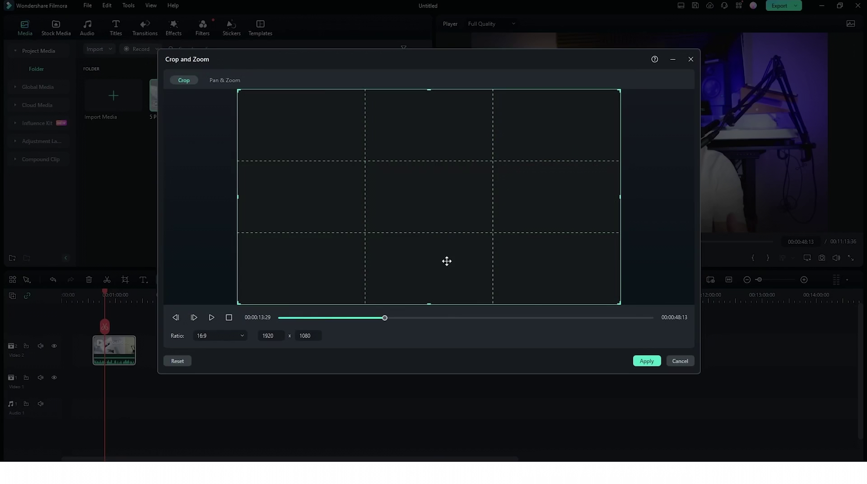
left_click_drag(620, 304, 549, 264)
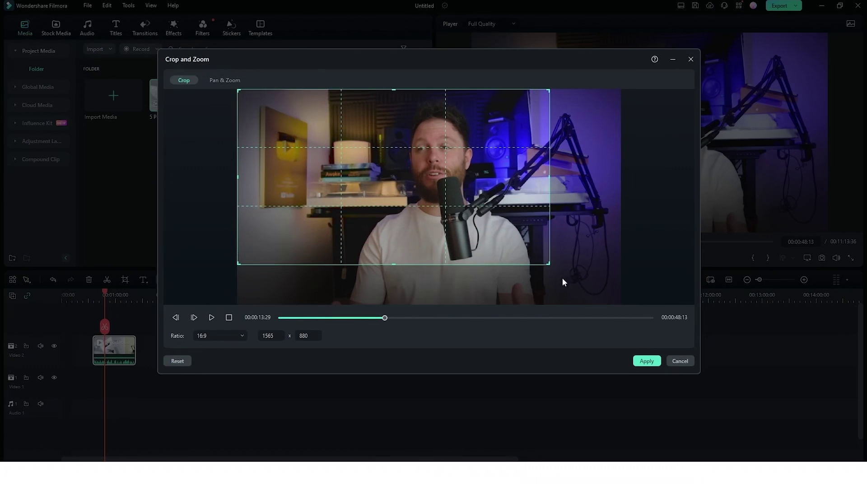
left_click(646, 362)
left_click(126, 280)
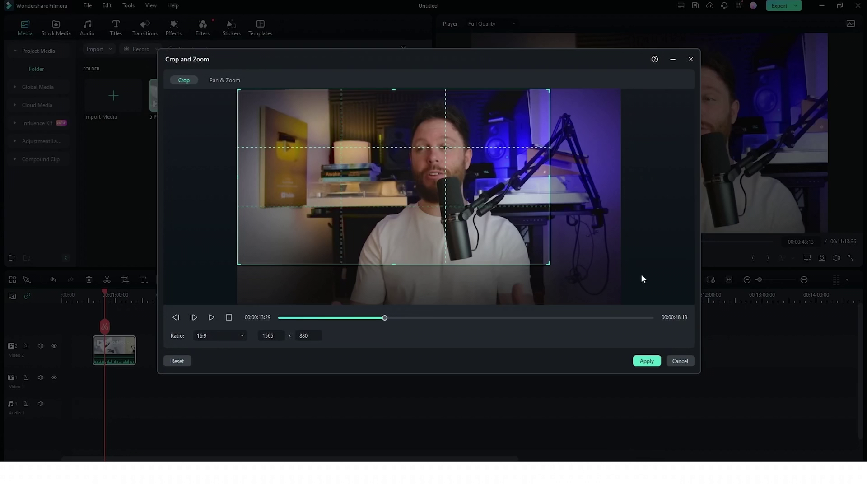
left_click_drag(550, 266, 653, 327)
left_click(647, 360)
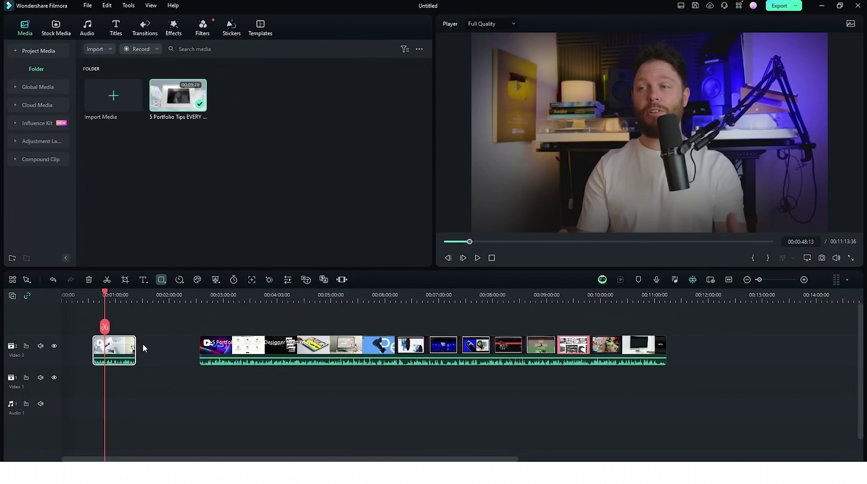
- Delete the split-off opening pieces and move the long clip to the timeline start
left_click(110, 283)
left_click_drag(116, 346, 130, 345)
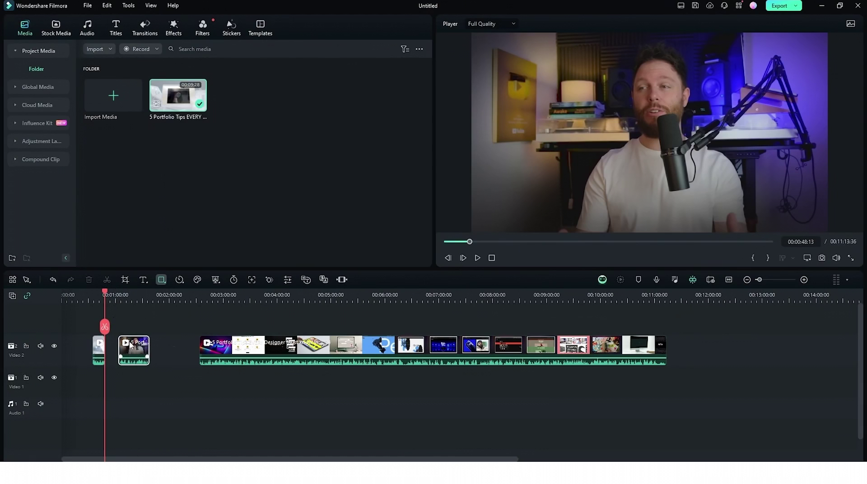
left_click(89, 279)
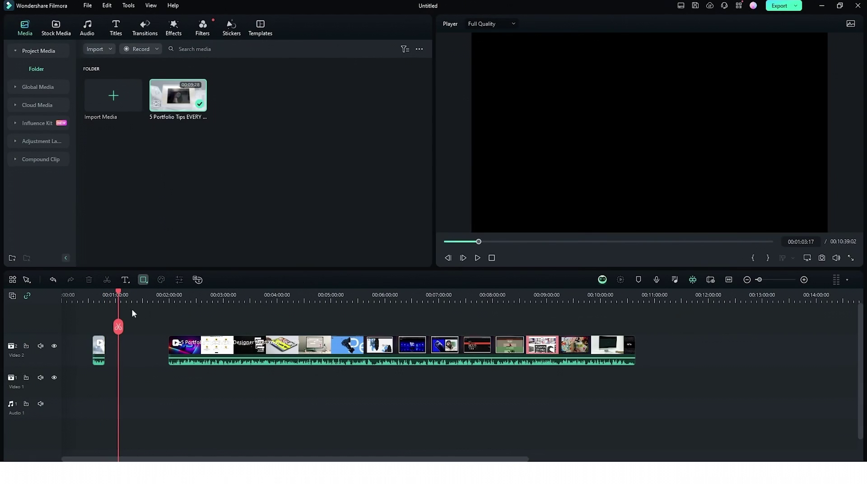
left_click_drag(99, 348, 68, 348)
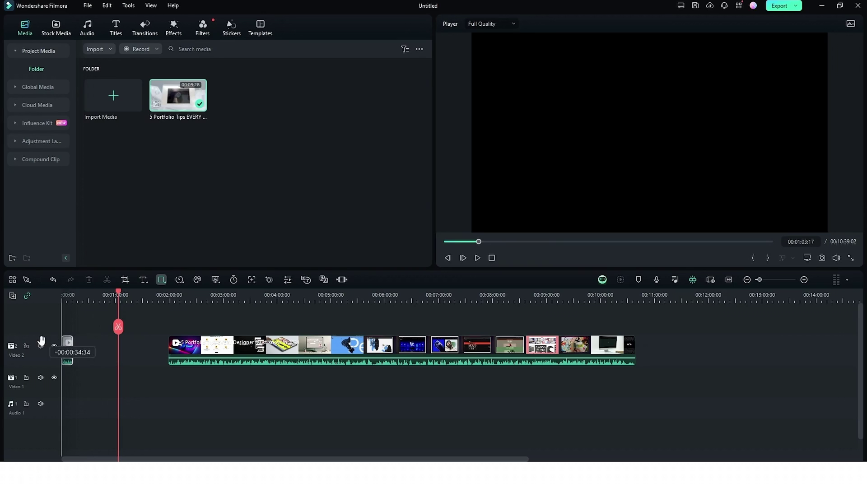
key("Delete")
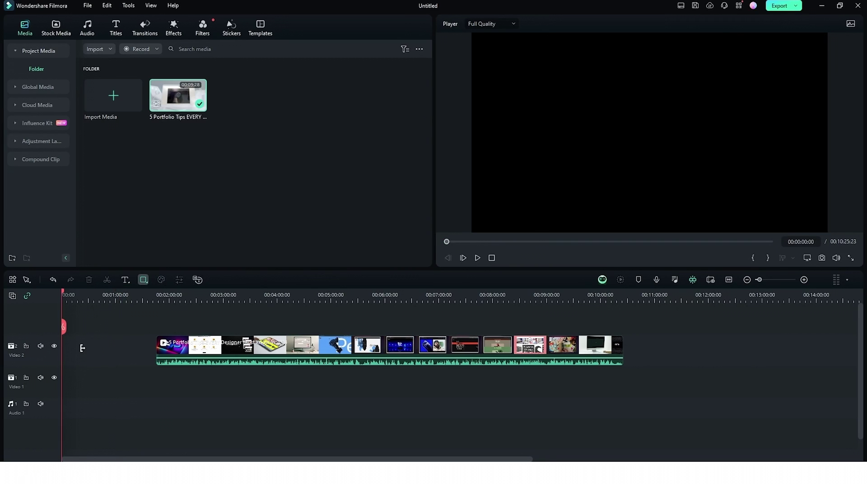
left_click_drag(161, 346, 66, 345)
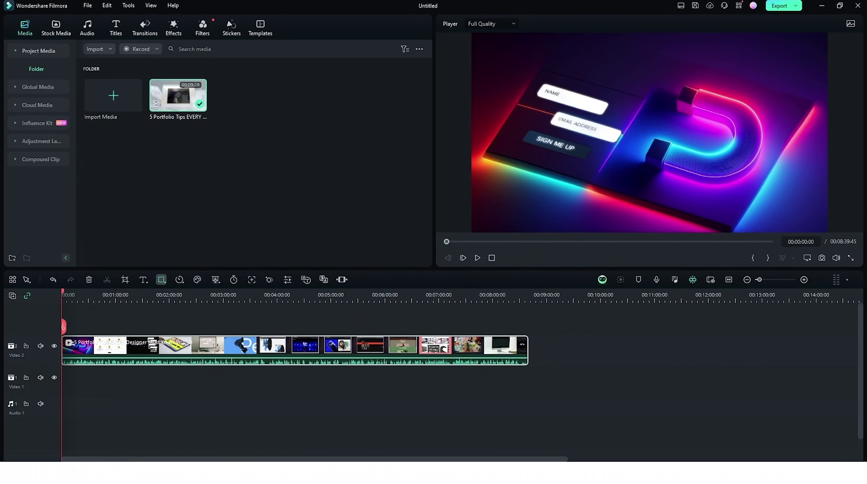
- Detach the clip's audio onto the Audio 1 track and dismiss the Audio Stretch tip
left_click_drag(63, 298, 101, 298)
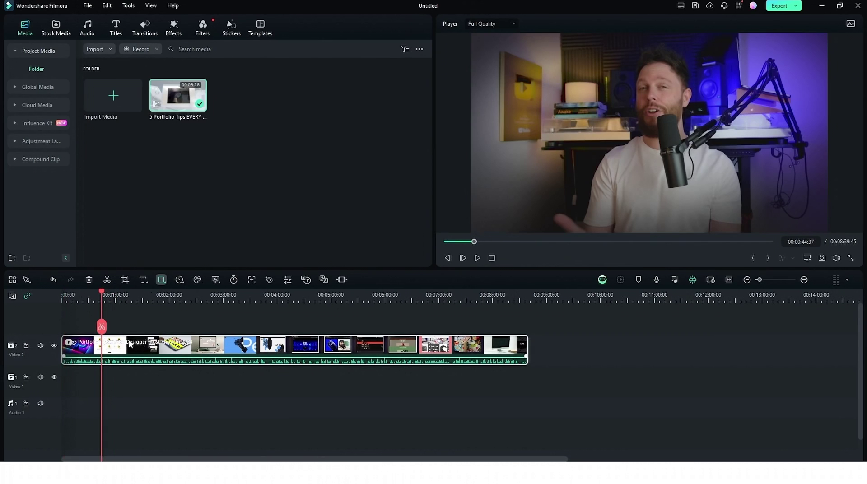
right_click(127, 342)
left_click(185, 161)
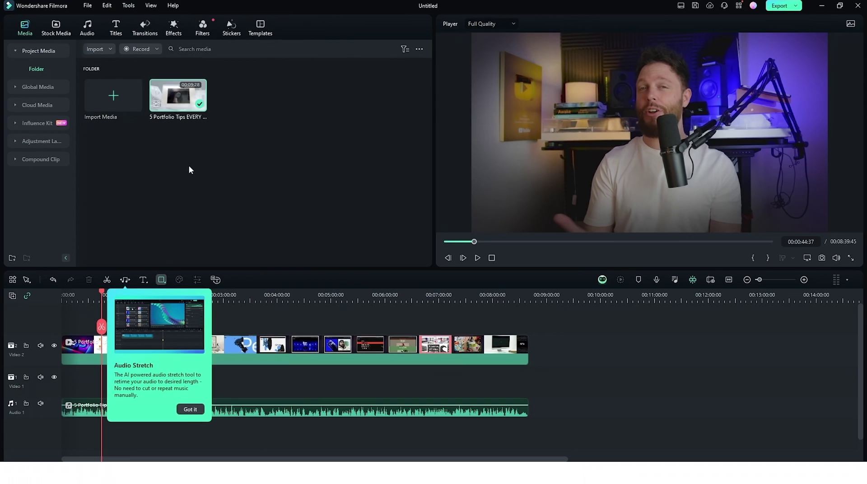
left_click(190, 409)
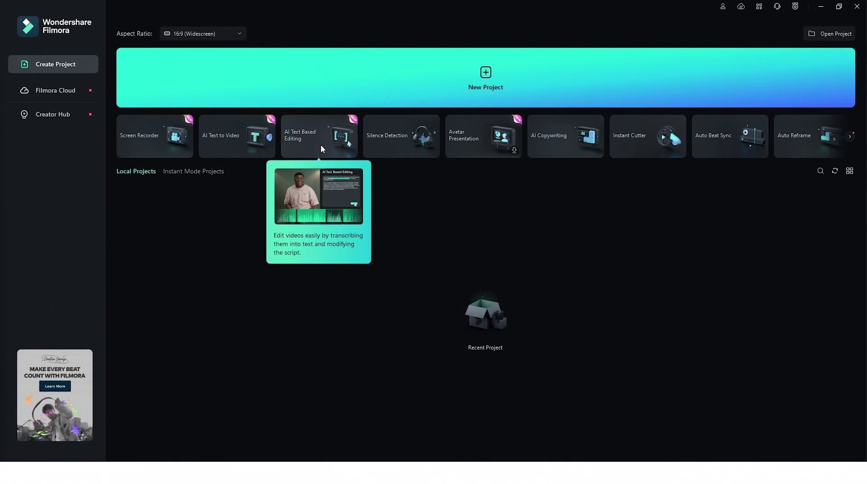
- Transcribe the portfolio tips video with AI Text Based Editing and export its clips to the timeline
left_click(322, 148)
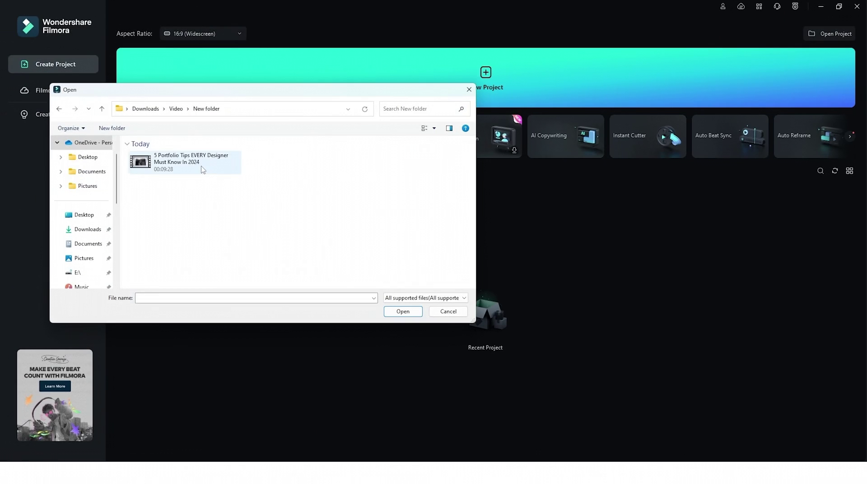
double_click(212, 163)
left_click(508, 250)
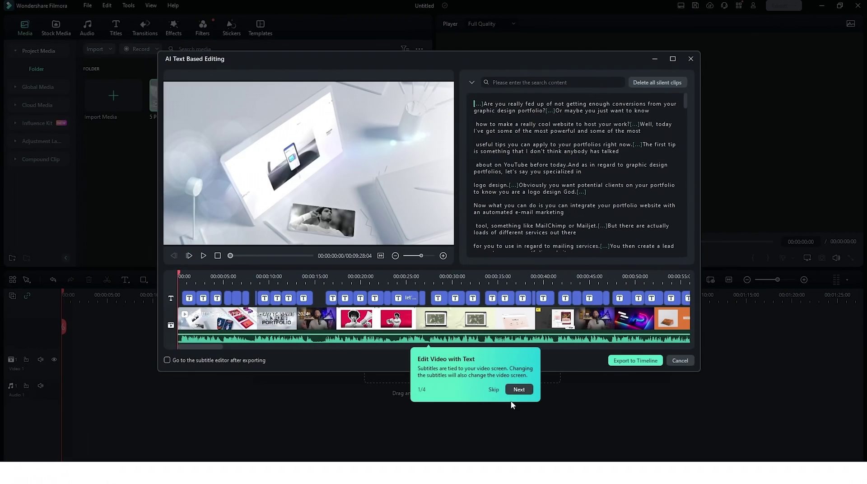
left_click(519, 390)
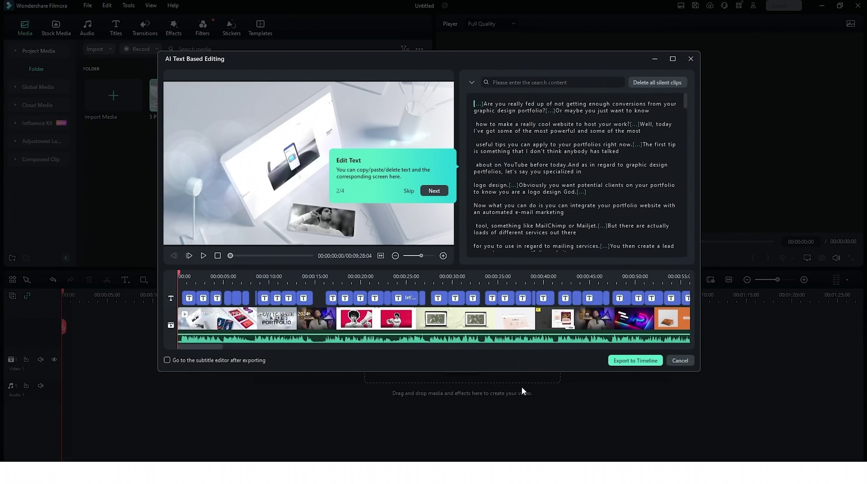
left_click(434, 190)
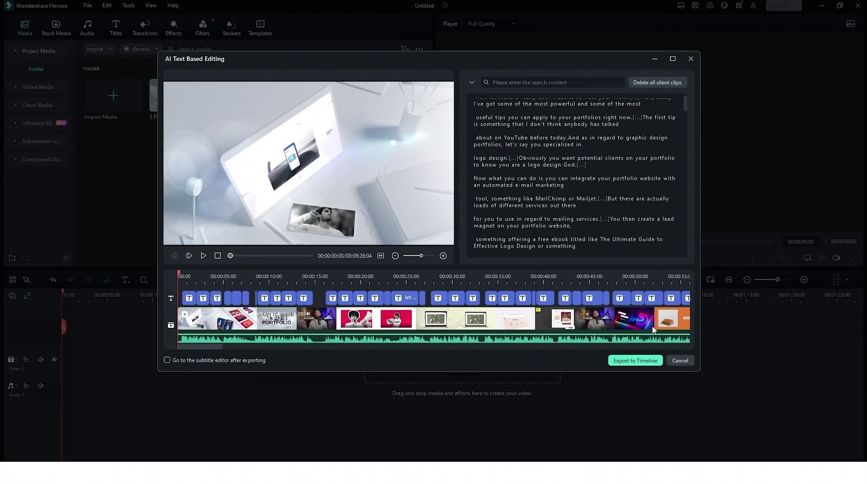
left_click(636, 361)
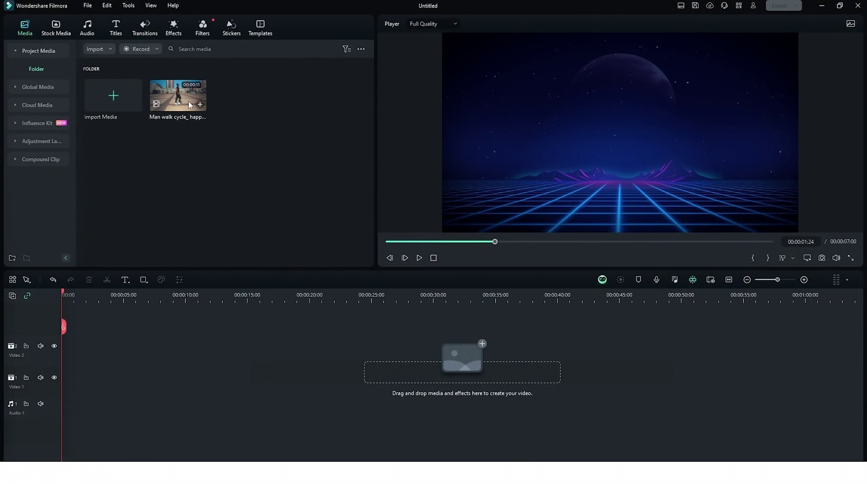
- Put the Man walk clip on Video 2 above the Back BG Media 02 stock background at the start
double_click(189, 105)
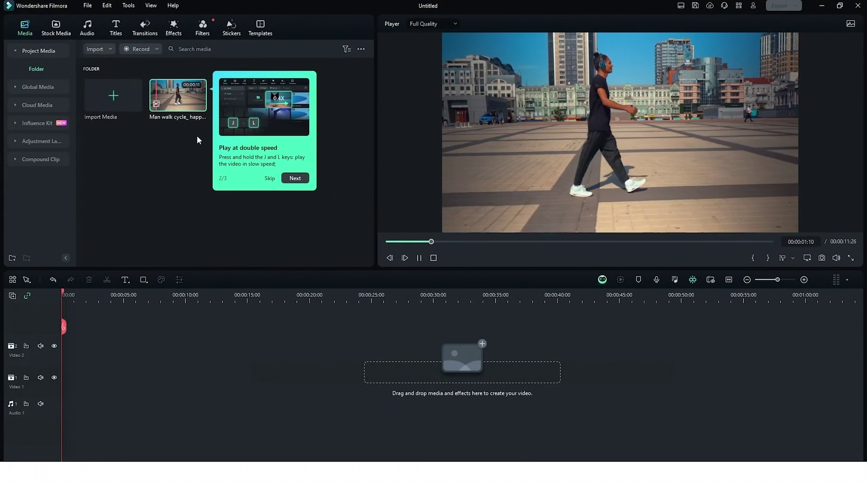
left_click(270, 178)
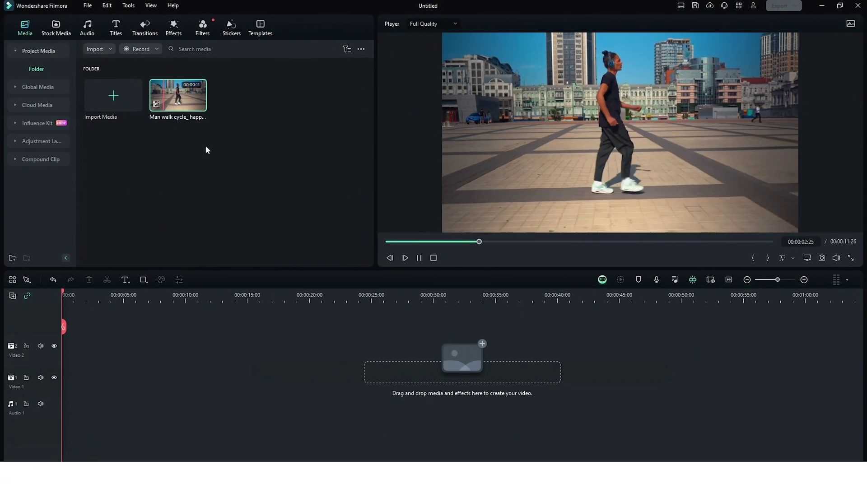
left_click(200, 105)
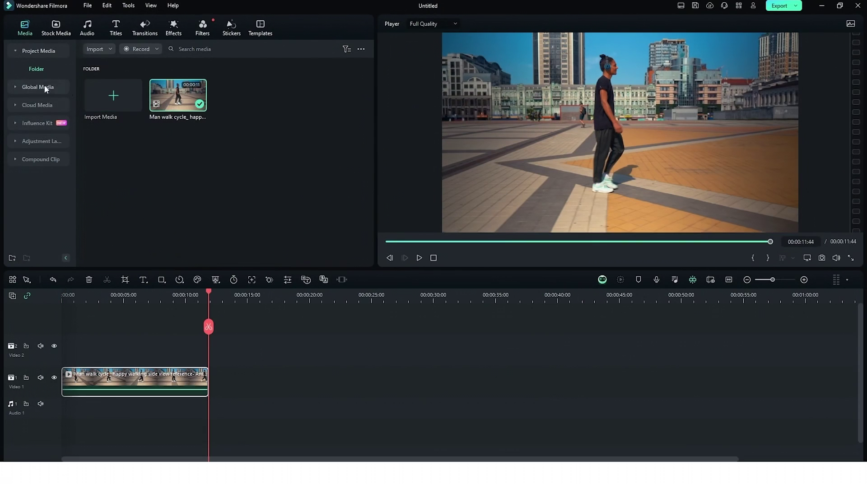
left_click(54, 28)
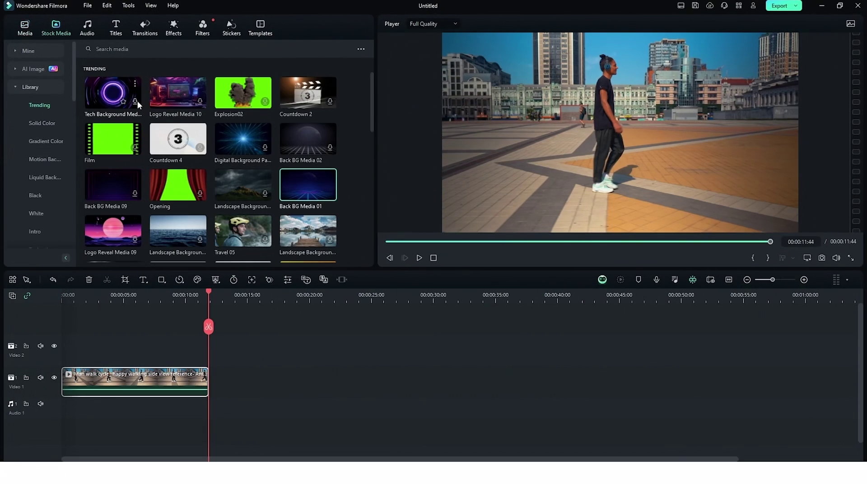
left_click(331, 149)
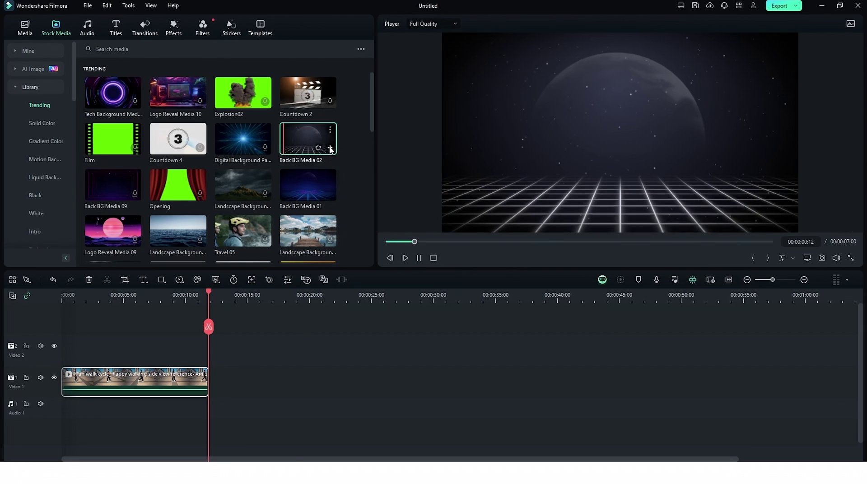
left_click_drag(327, 150, 247, 394)
left_click_drag(170, 377, 170, 345)
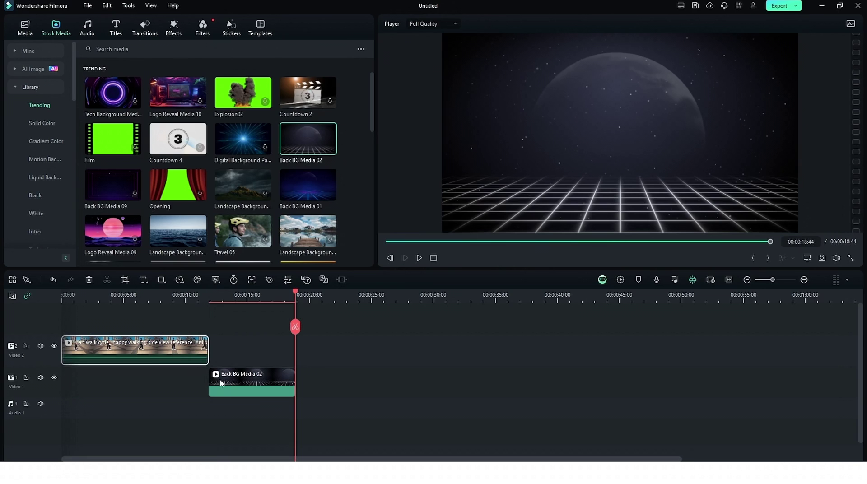
left_click_drag(219, 382, 72, 387)
- Trim the walk clip to 7 seconds and crop it to 1254x705 over the walker
left_click_drag(207, 347, 148, 347)
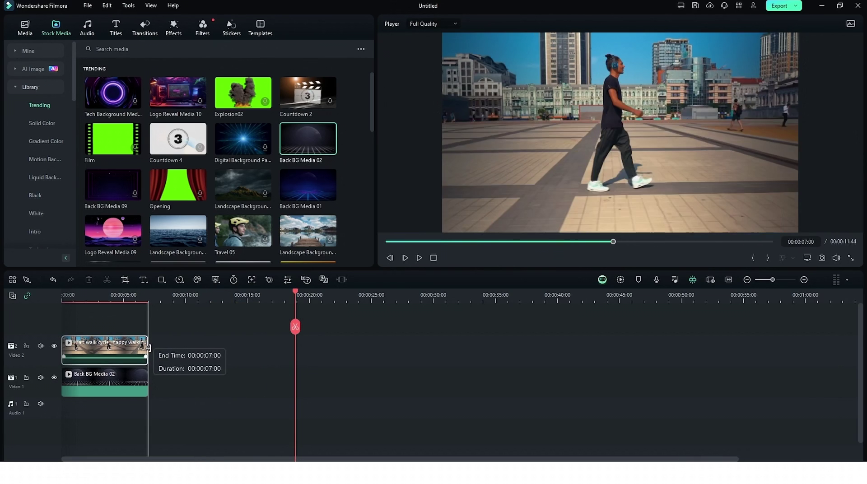
left_click(118, 294)
left_click(126, 279)
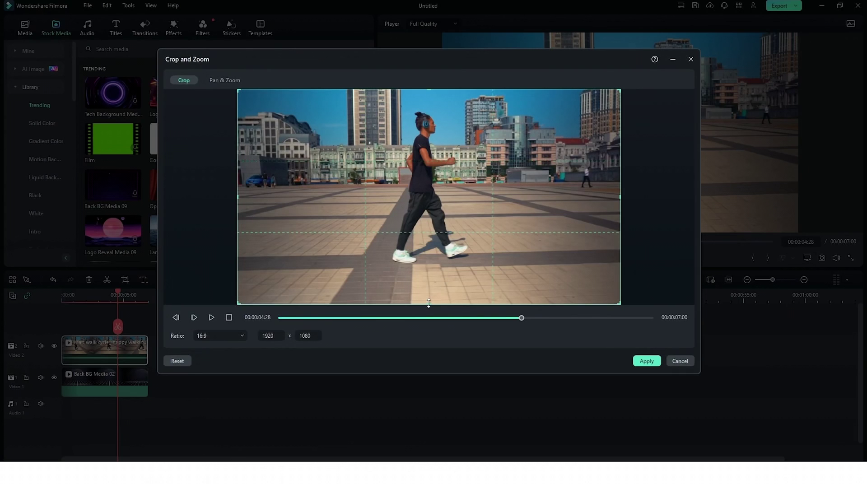
left_click_drag(428, 304, 428, 230)
left_click_drag(422, 189, 484, 188)
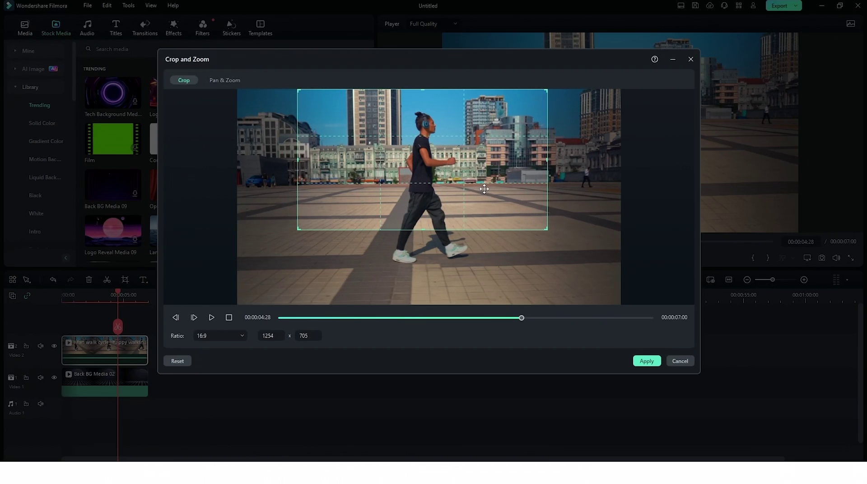
left_click(638, 361)
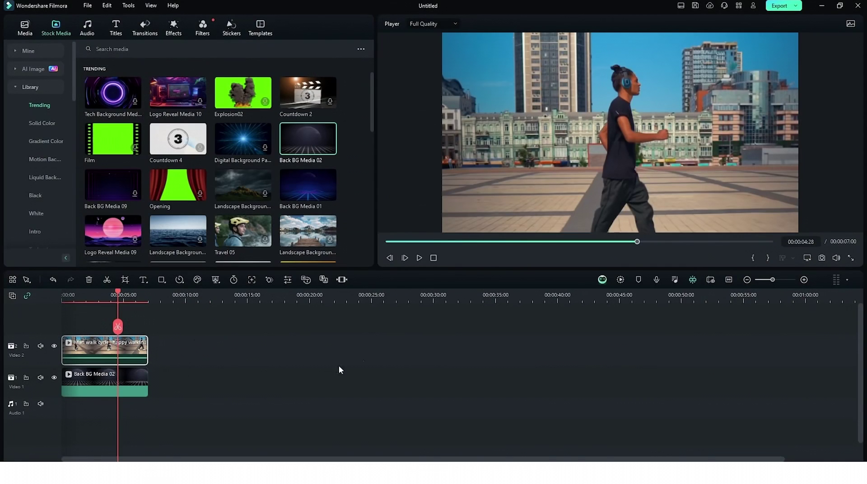
left_click(120, 355)
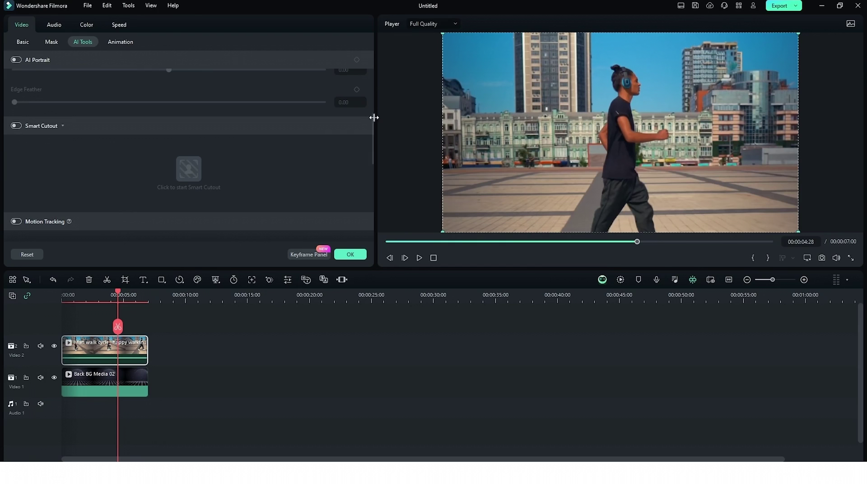
- Enable Smart Cutout on the walk clip and brush over the walking man
scroll(68, 60, "down", 1)
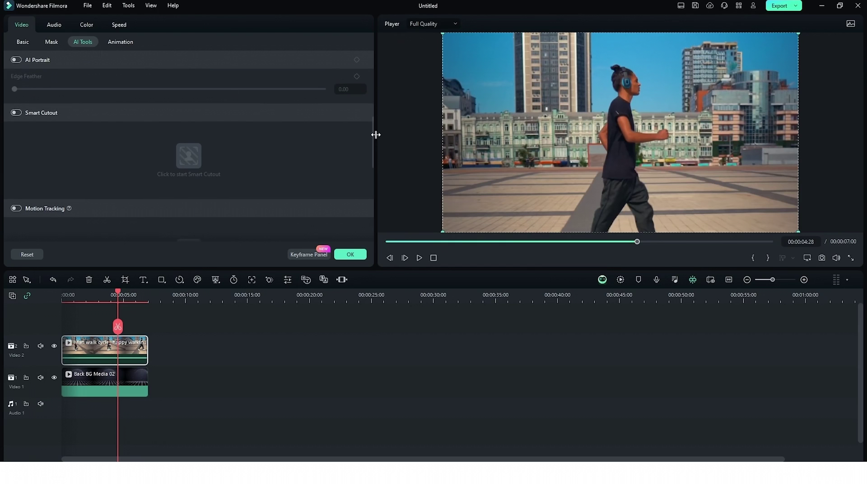
left_click_drag(376, 134, 357, 129)
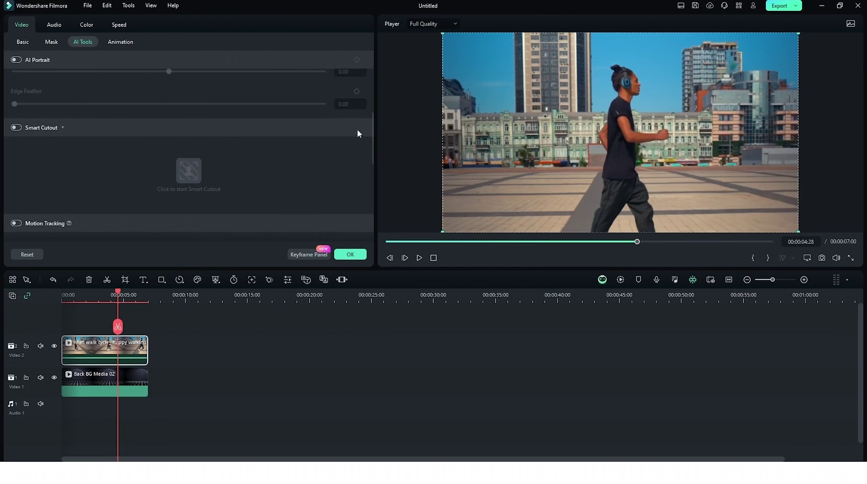
left_click(19, 128)
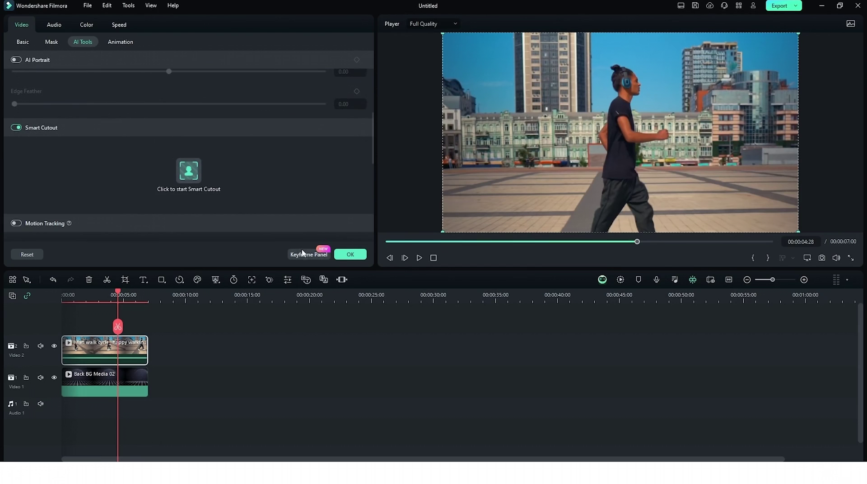
left_click(193, 176)
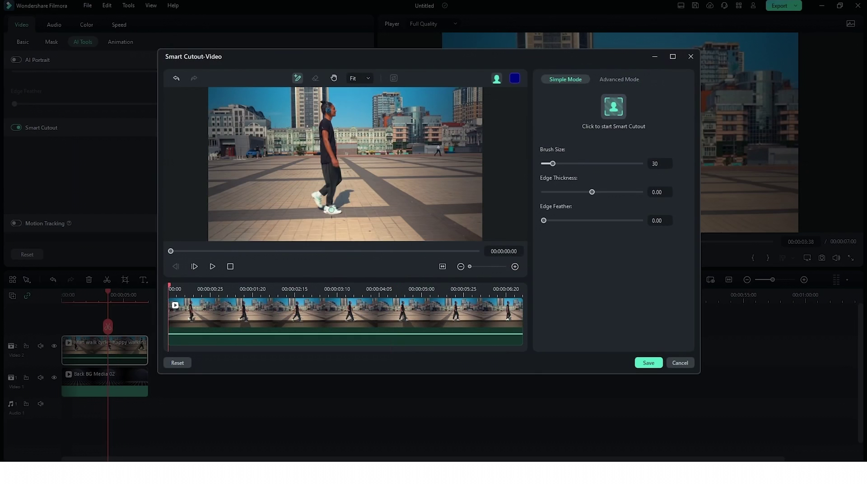
left_click_drag(326, 113, 327, 114)
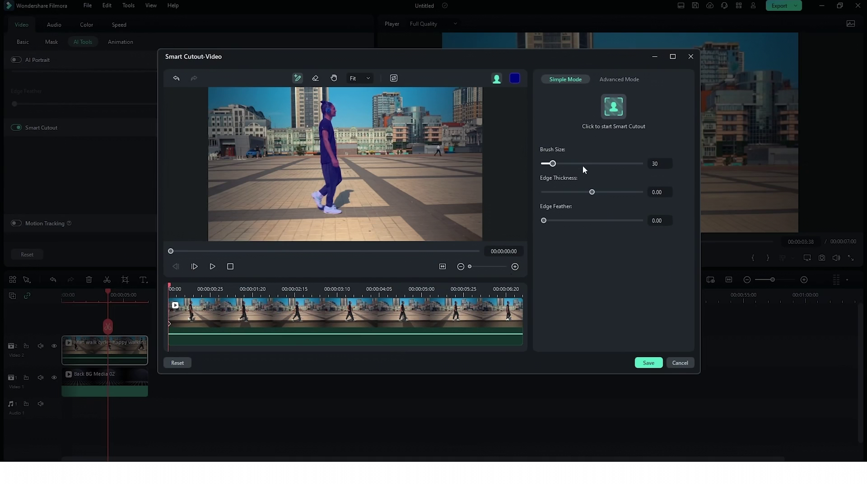
- Track the cutout through the whole clip, save it, and replay from the start
left_click(608, 80)
left_click(566, 79)
left_click(608, 109)
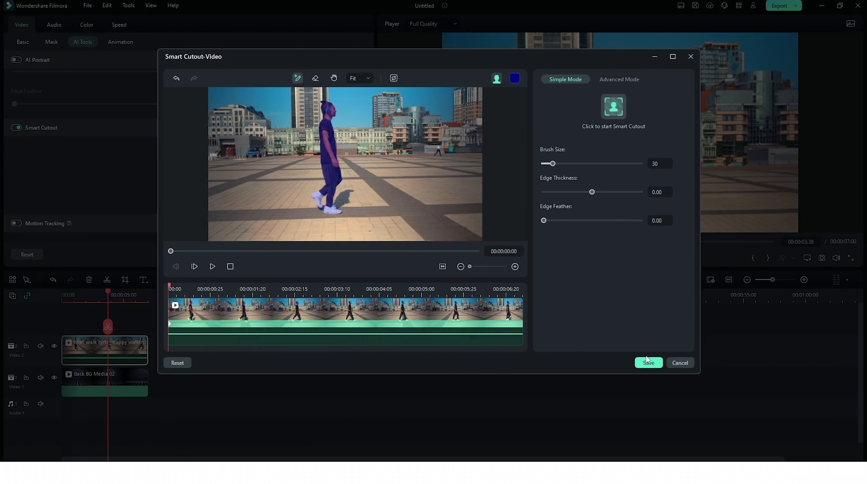
left_click(649, 363)
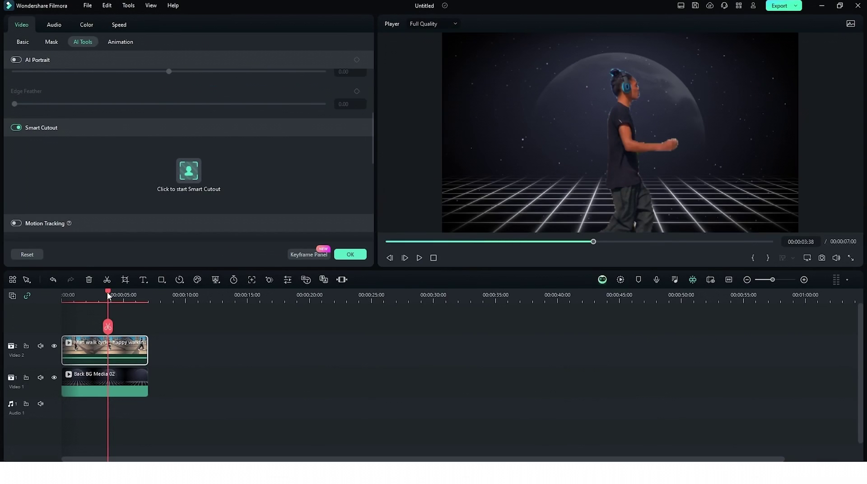
left_click_drag(108, 295, 63, 295)
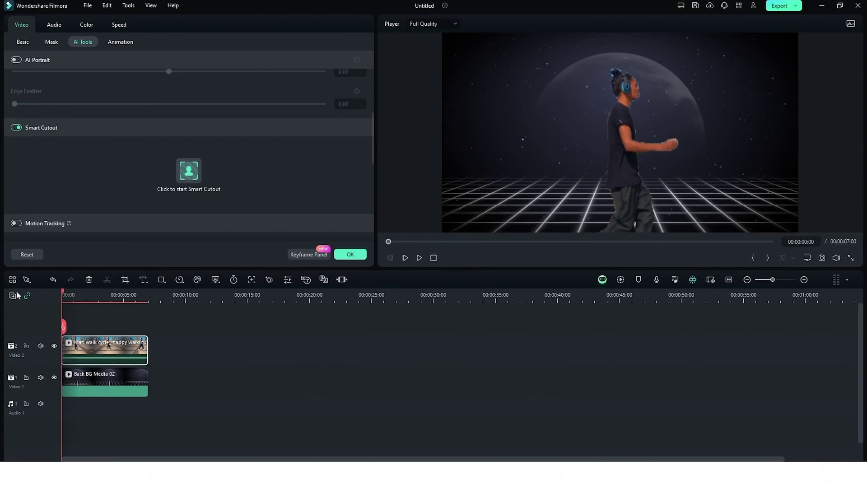
left_click(416, 259)
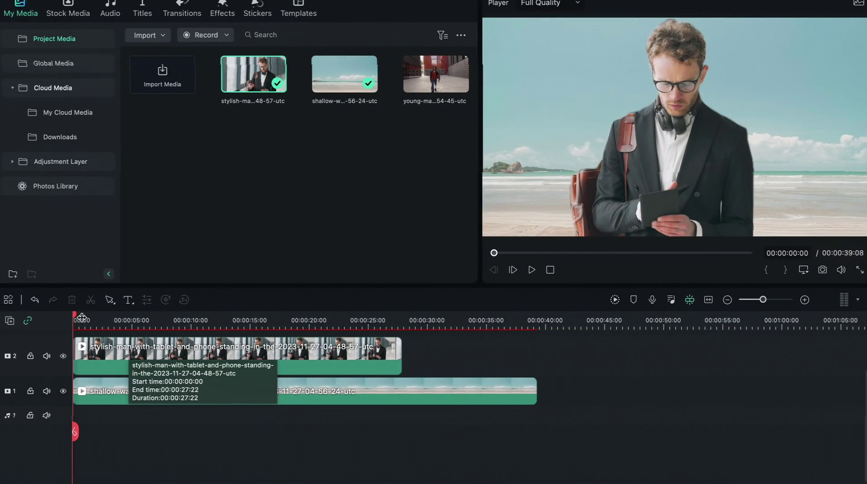
- Preview the beach composite, shift the beach clip about three seconds later, and open the audio library
left_click_drag(75, 316, 88, 333)
left_click_drag(109, 391, 155, 391)
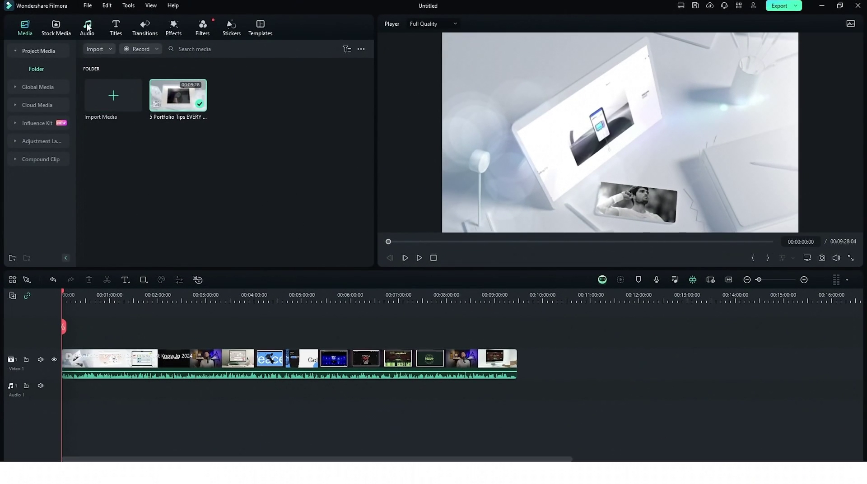
left_click(87, 27)
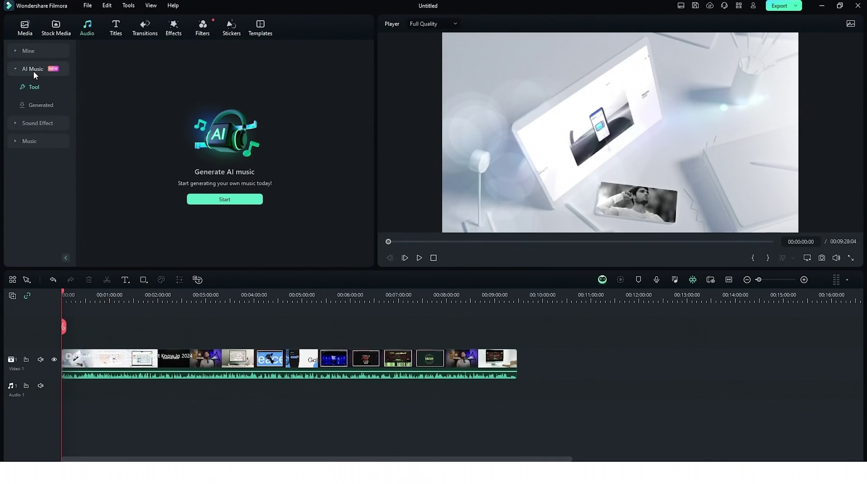
- Generate AI music tracks in the Happy mood
left_click(41, 107)
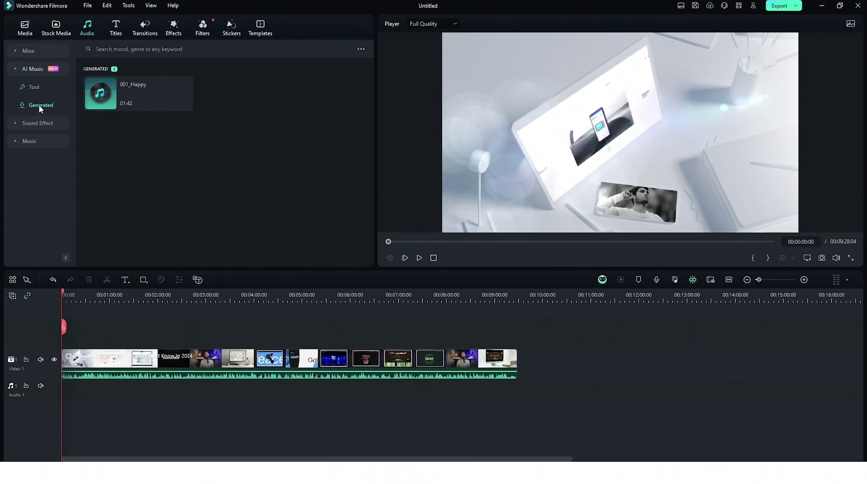
left_click(34, 88)
left_click(229, 202)
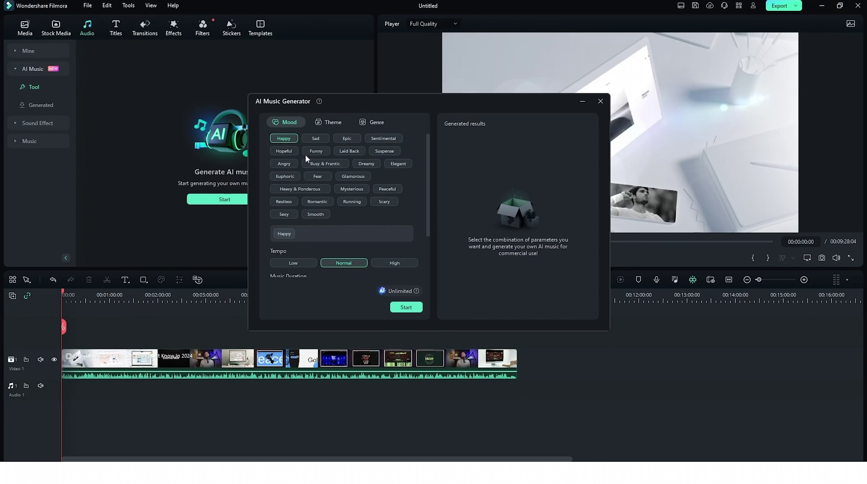
left_click(287, 139)
left_click(287, 139)
left_click(405, 306)
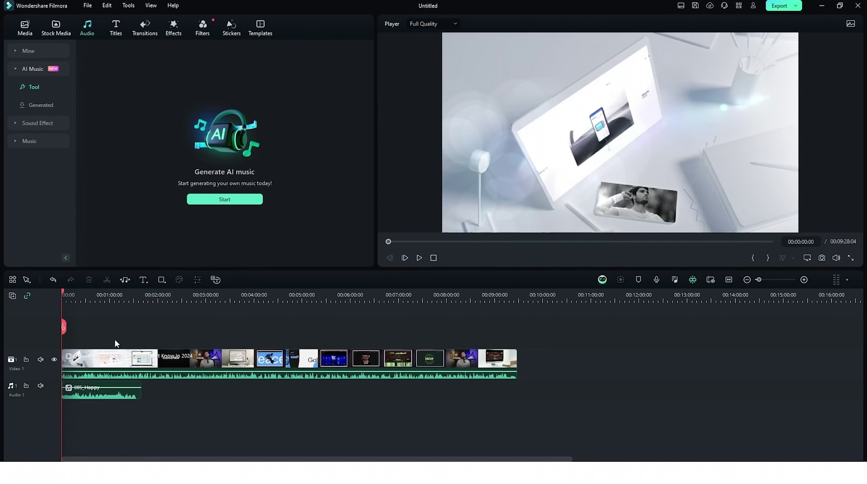
- Play the project with the 005_Happy track under the video clip
key("space")
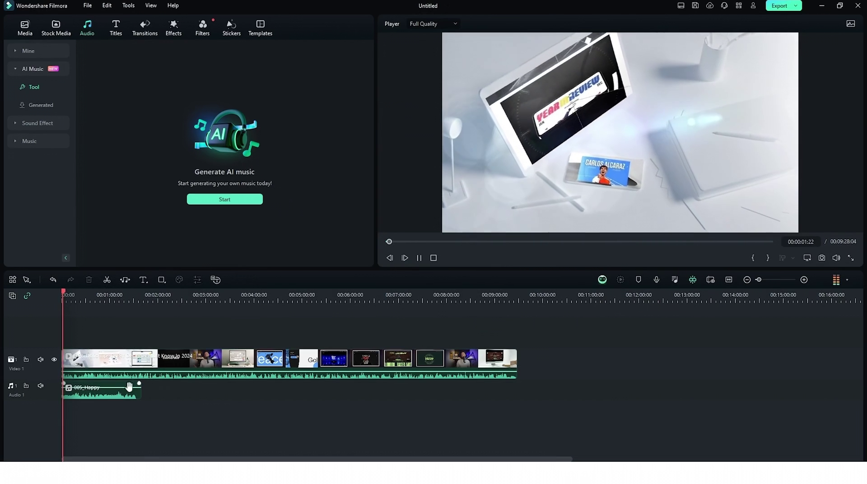
left_click(123, 372)
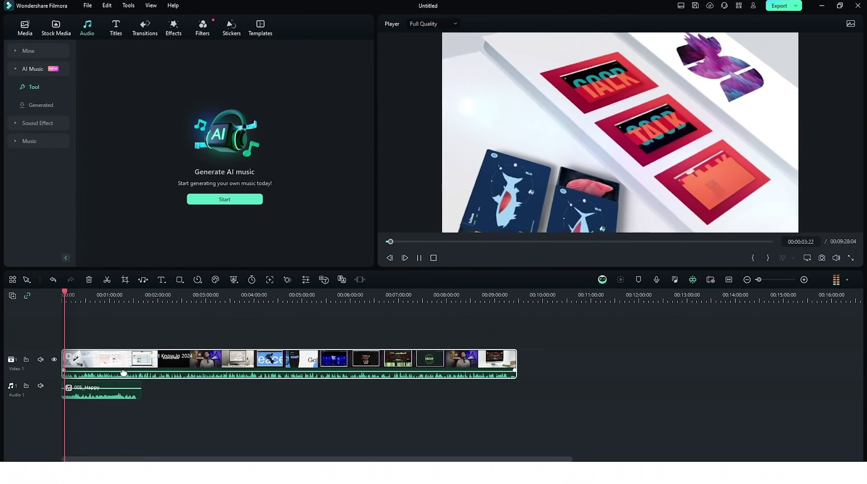
left_click(201, 340)
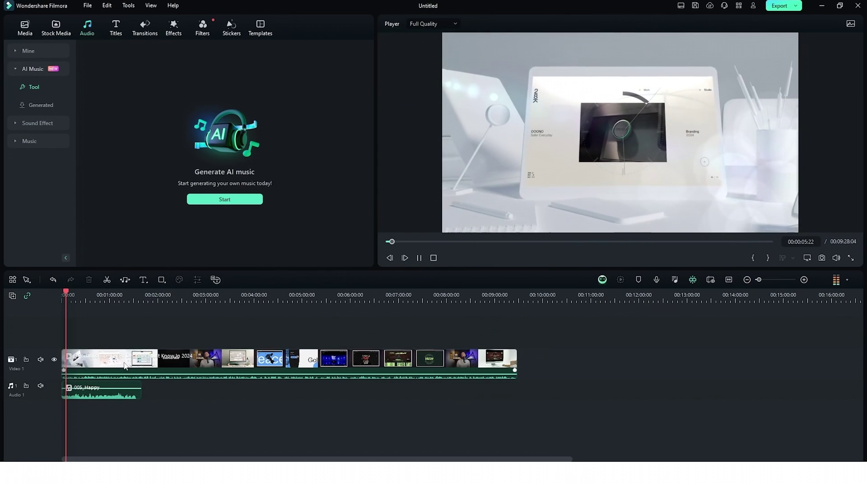
left_click(122, 368)
left_click(214, 337)
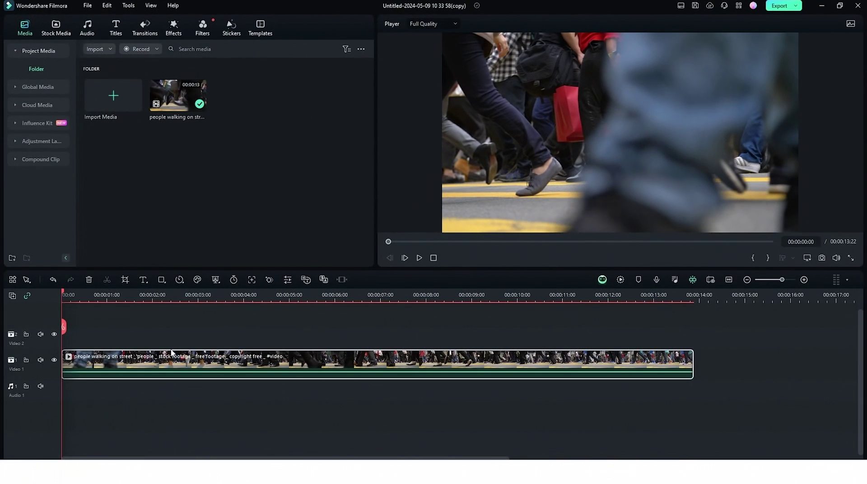
- Apply the Montage speed ramp to the street clip, play it, then add the night walking clip to a new timeline
double_click(175, 361)
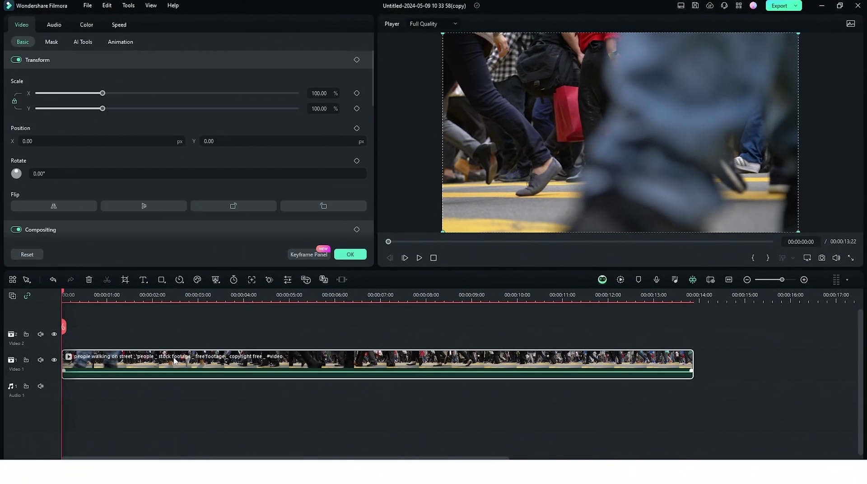
left_click(52, 42)
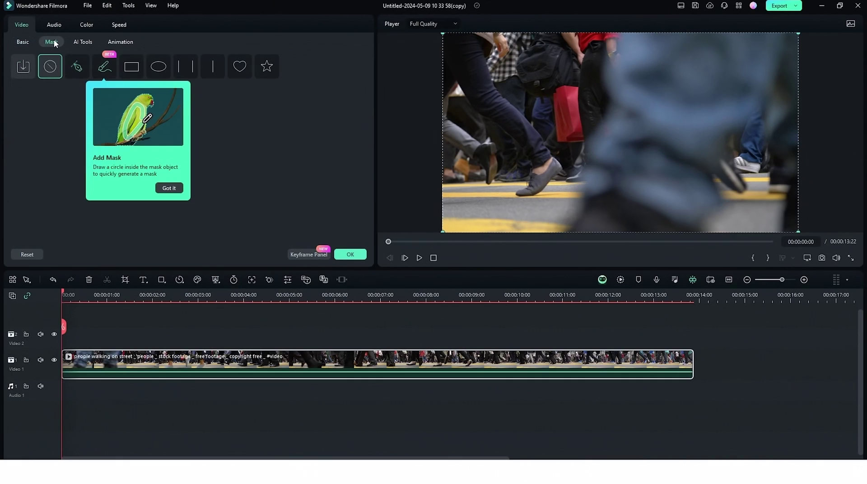
left_click(78, 42)
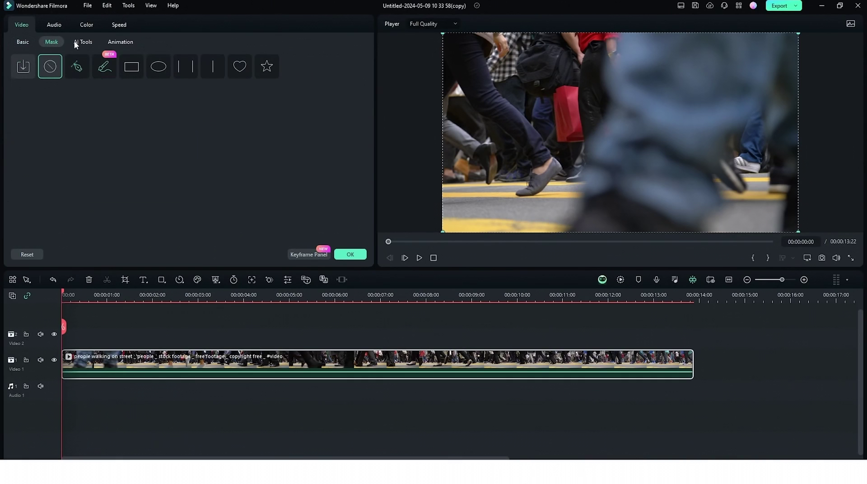
left_click(120, 42)
left_click(119, 25)
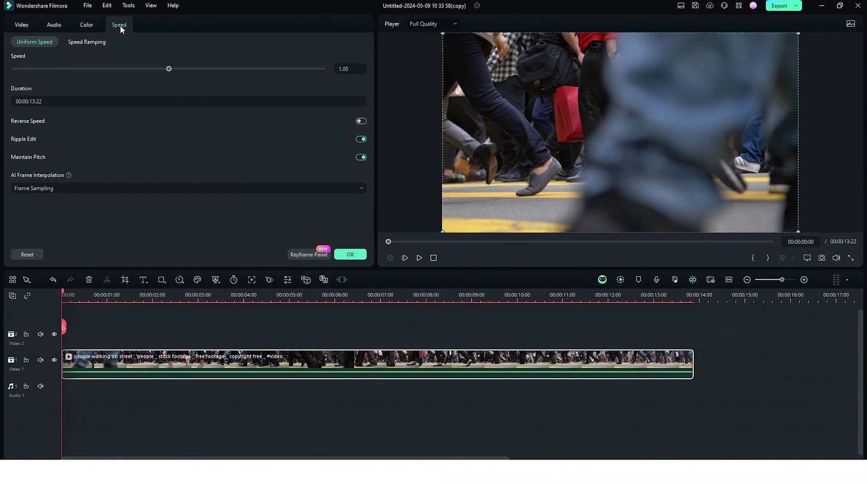
left_click(83, 44)
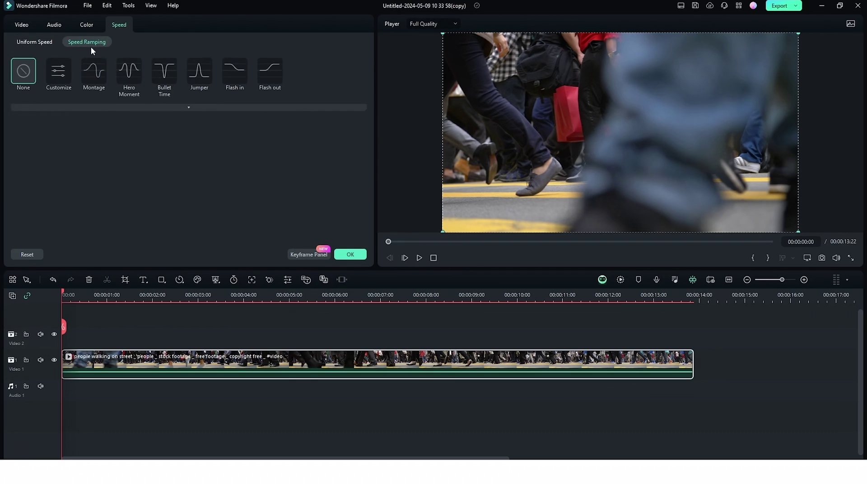
left_click(96, 76)
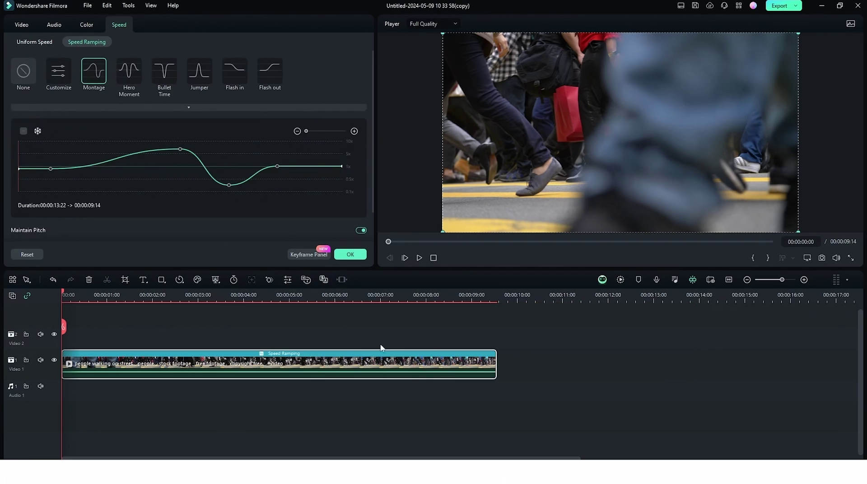
left_click(418, 257)
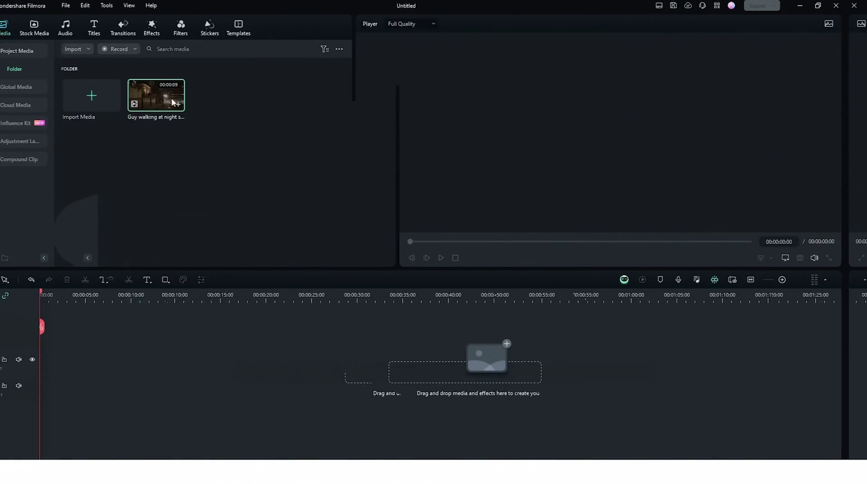
left_click_drag(178, 94, 68, 359)
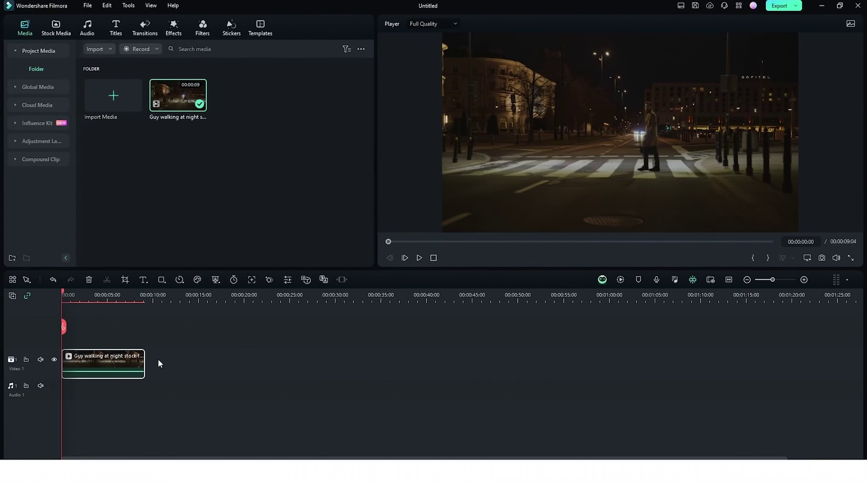
- Trim the night walking clip to end at 00:00:05:24 and bring up its properties
left_click_drag(141, 361, 121, 359)
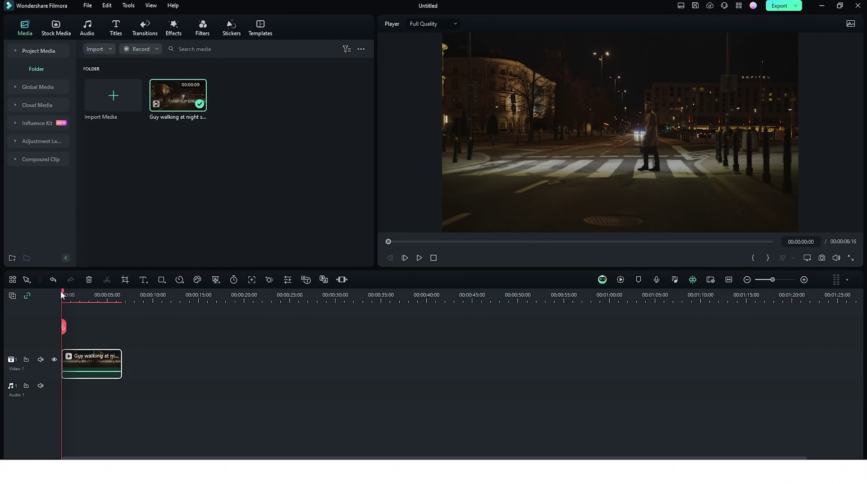
left_click(780, 280)
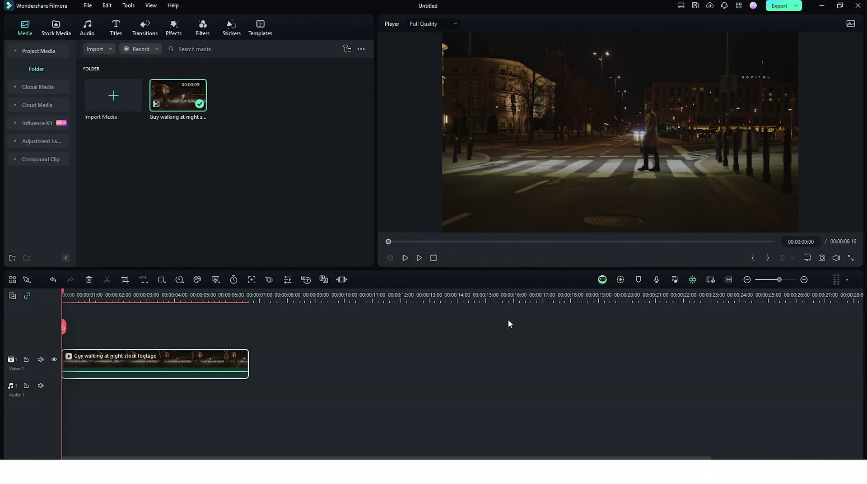
left_click_drag(65, 298, 230, 303)
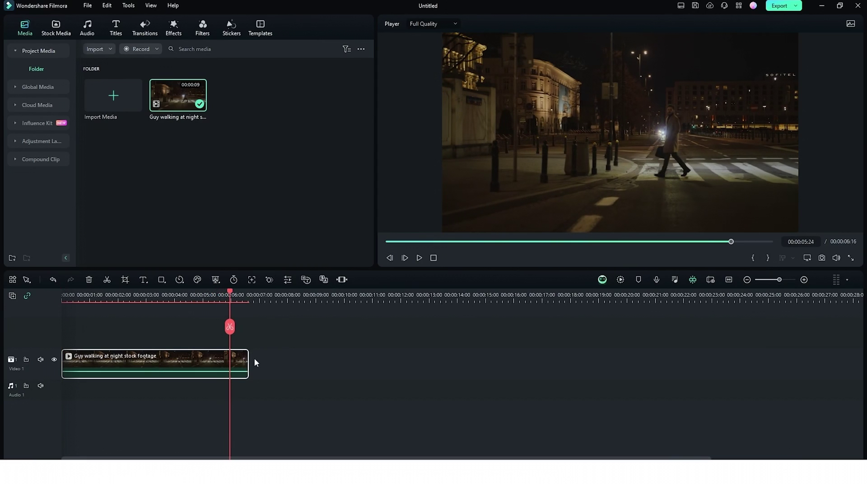
left_click_drag(248, 363, 230, 363)
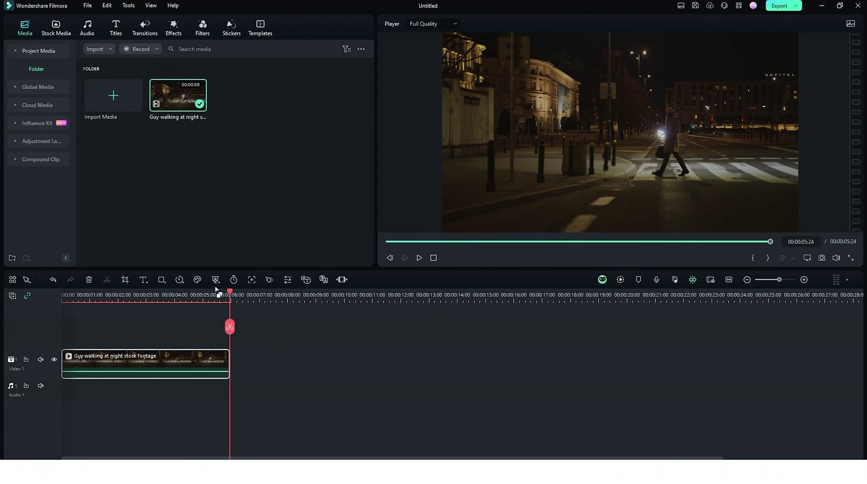
double_click(164, 359)
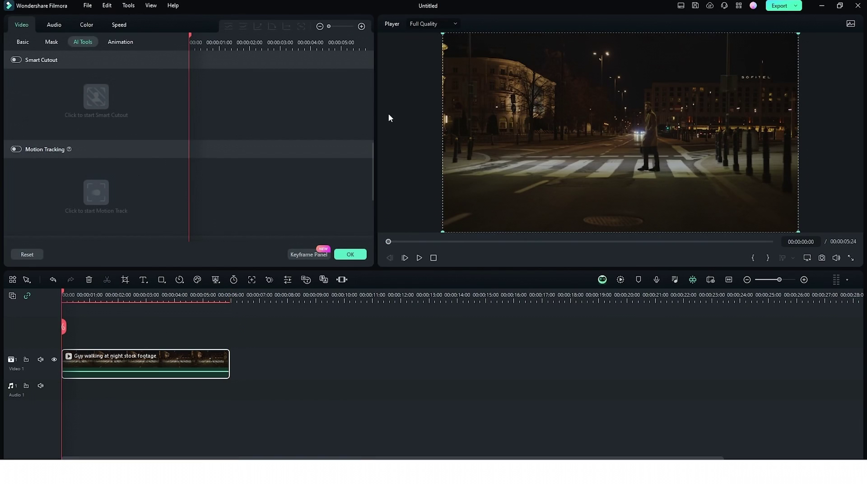
- Enable Motion Tracking, fit the tracking box around the walking man, track him, and preview playback
scroll(374, 151, "down", 5)
scroll(368, 118, "up", 4)
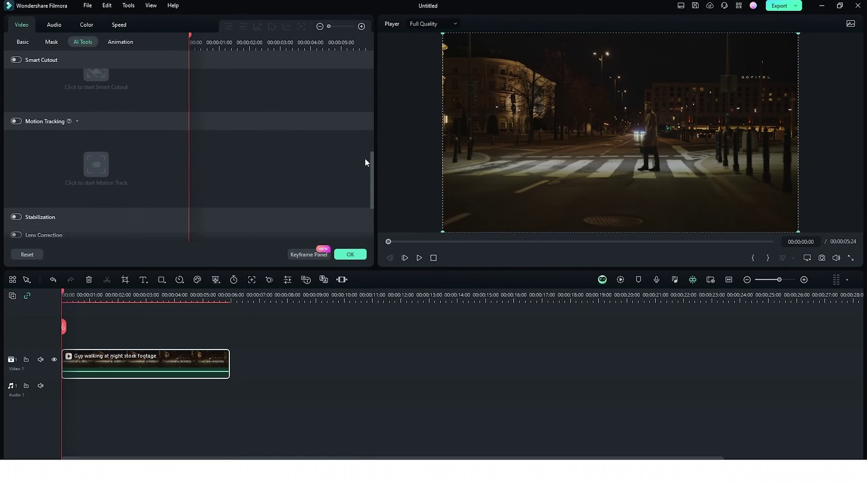
left_click(15, 123)
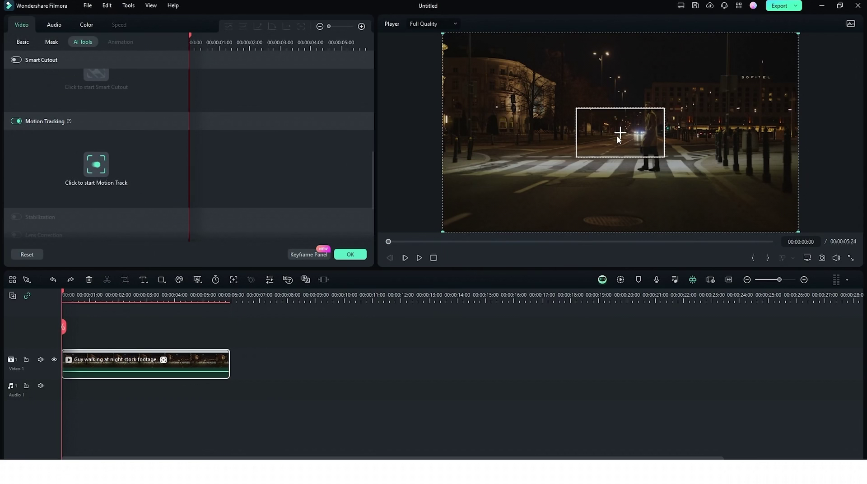
left_click_drag(619, 131, 649, 120)
left_click_drag(695, 141, 655, 160)
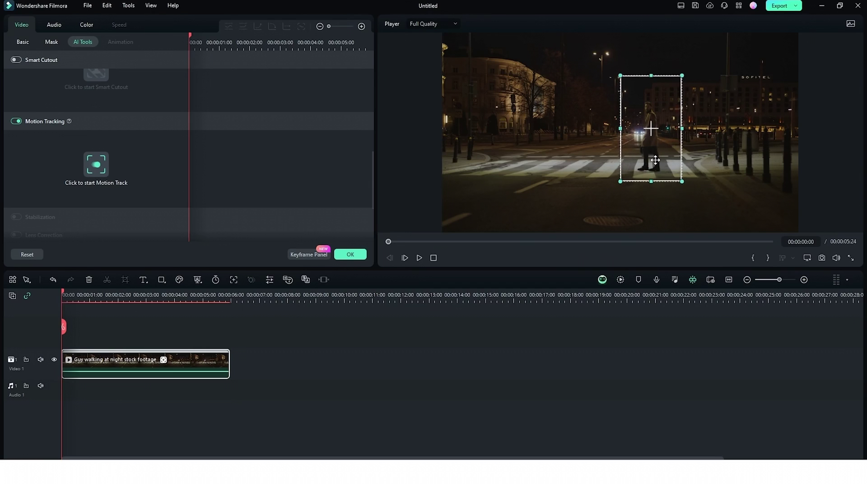
left_click_drag(651, 77, 650, 114)
left_click(96, 164)
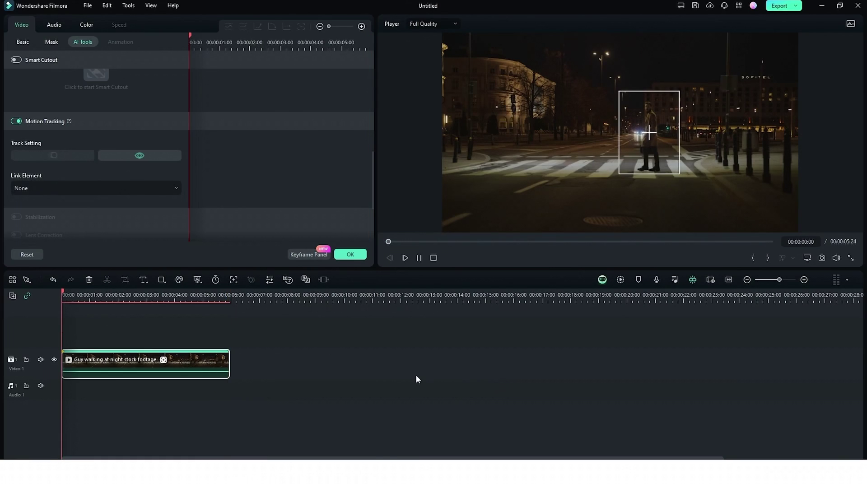
key("space")
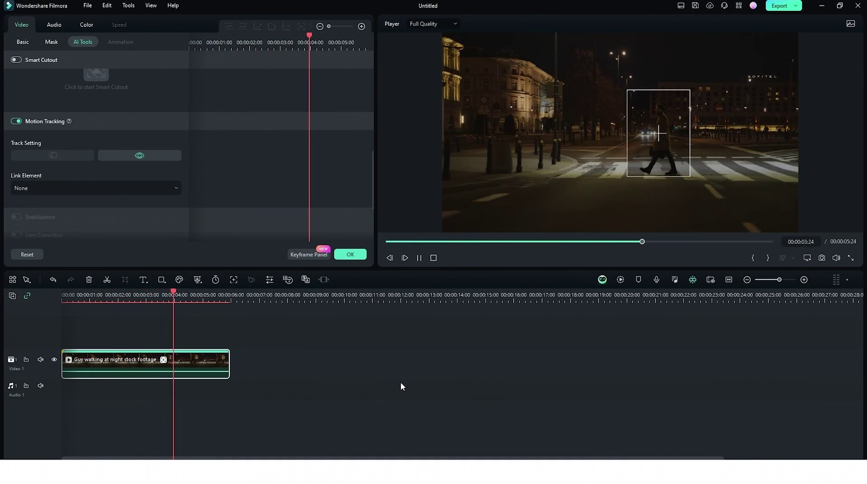
left_click(337, 383)
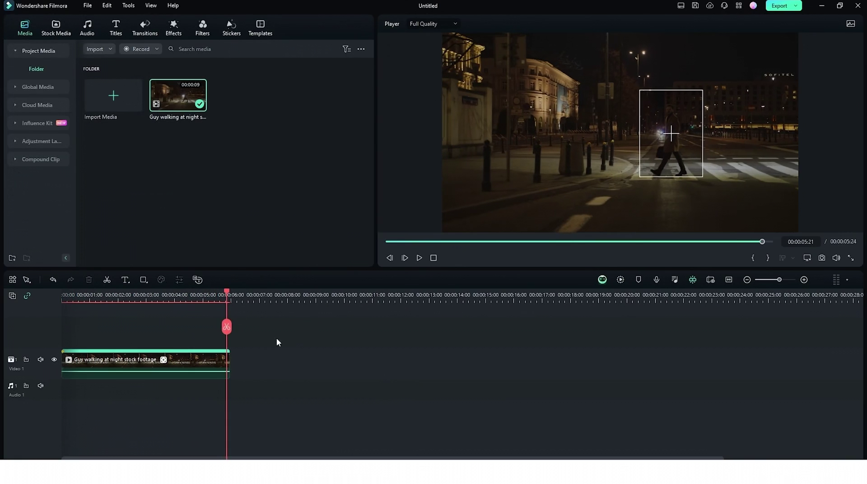
- Add a Quick Text title at the start of the night clip and lengthen it
left_click_drag(229, 308, 32, 308)
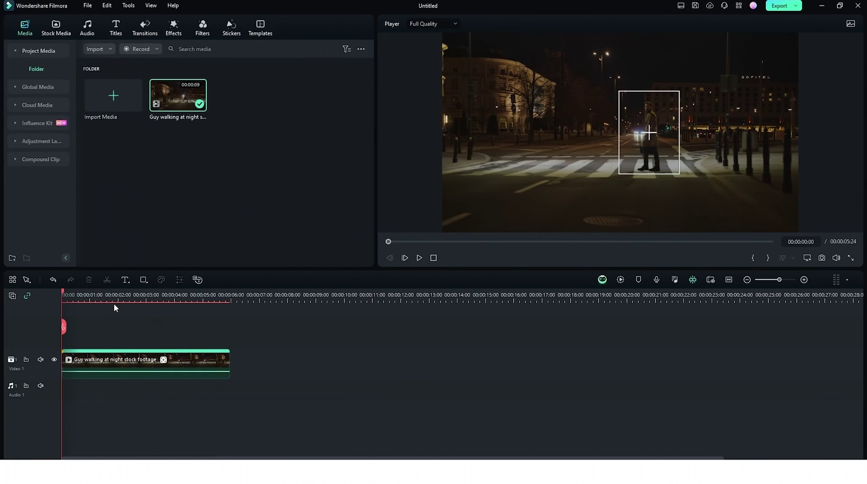
left_click(125, 283)
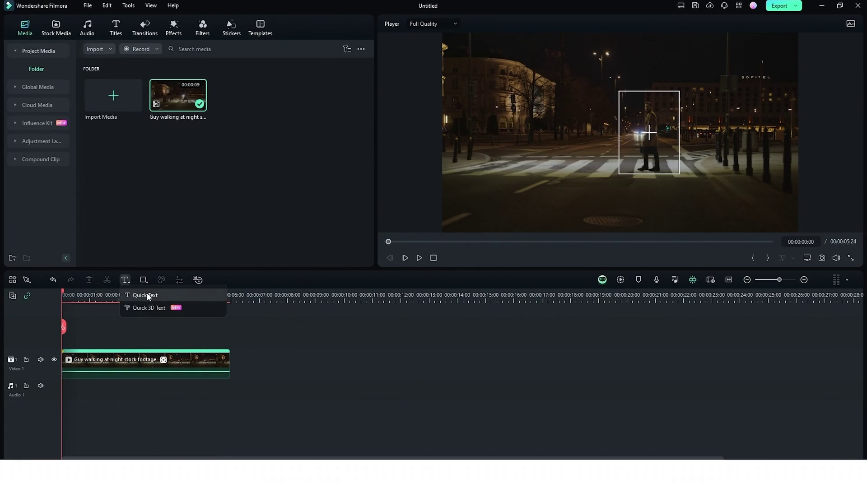
left_click(148, 296)
left_click_drag(203, 341, 227, 344)
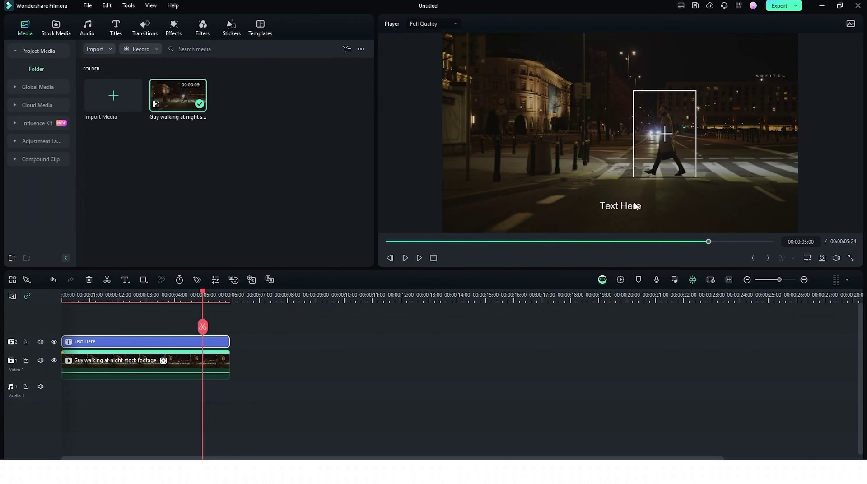
- Change the title text to 'GUY' and trim it to end with the video
double_click(635, 205)
type("g")
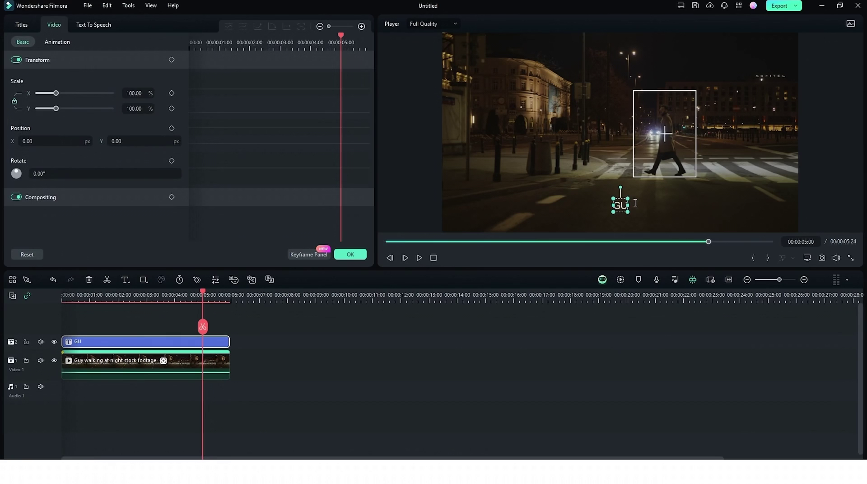
left_click(230, 321)
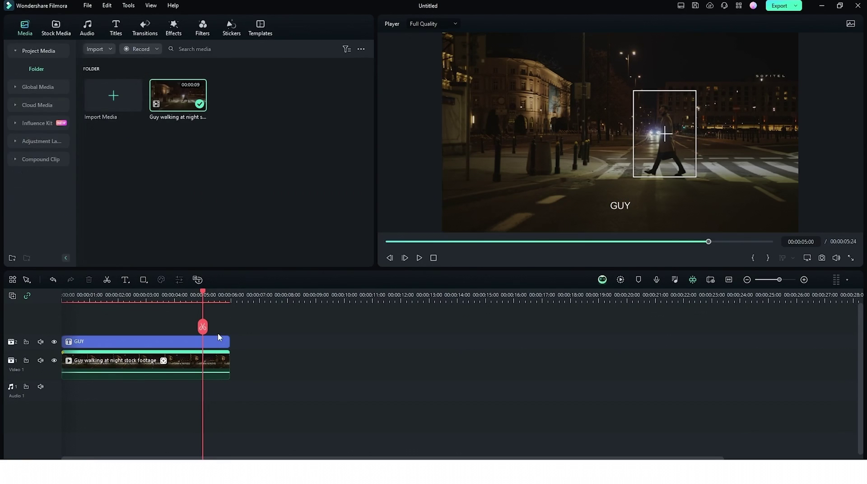
left_click(226, 340)
mouse_move(227, 340)
left_mouse_down()
mouse_move(238, 342)
mouse_move(229, 342)
left_mouse_up()
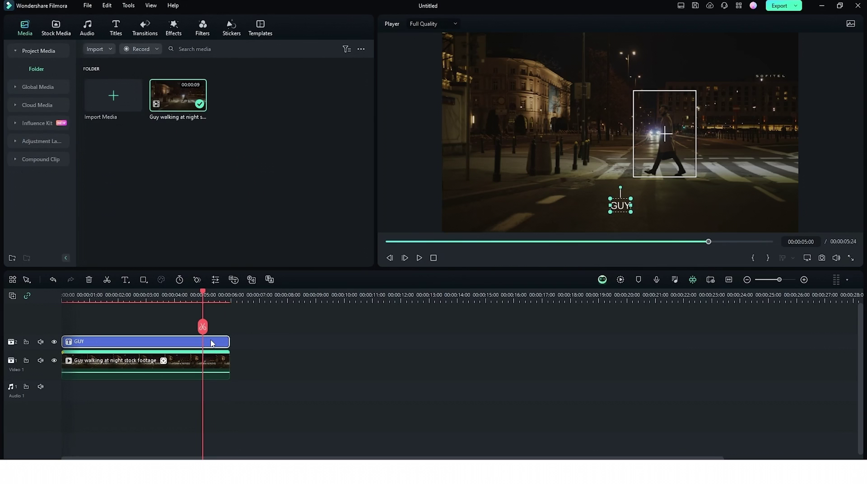
- Link GUY (Basic 1) to the clip's motion track, place it above the man, and play back
left_click(180, 359)
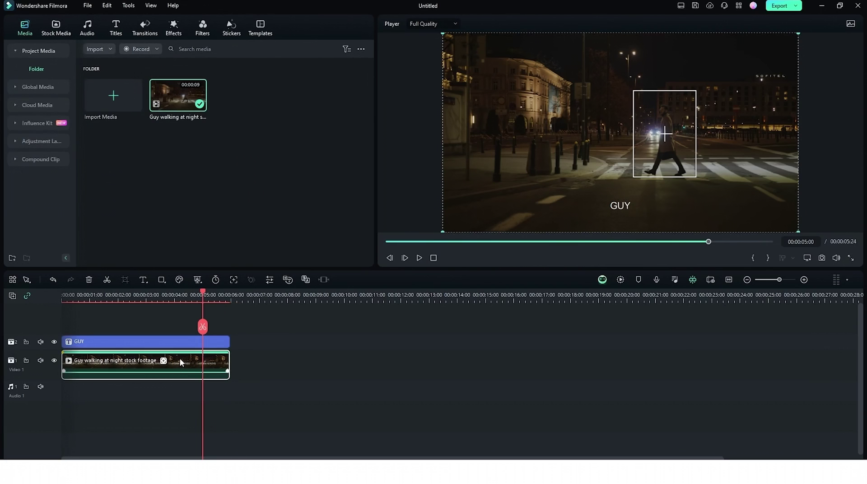
double_click(179, 359)
left_click(55, 183)
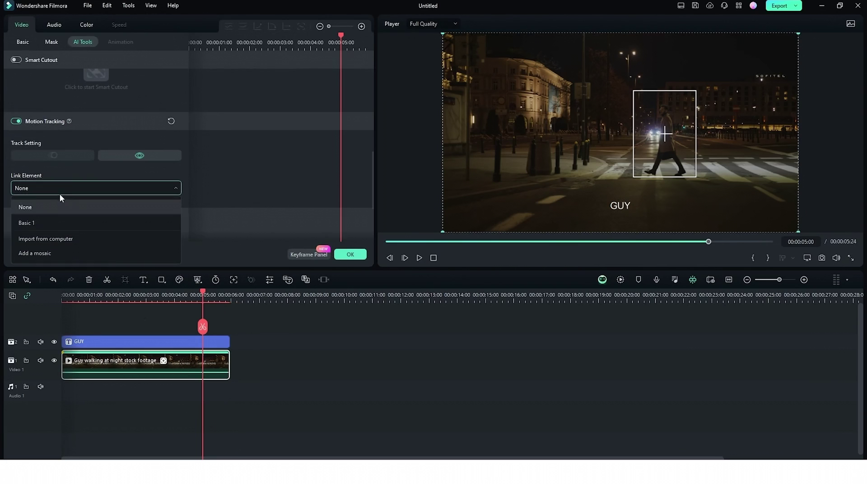
left_click(59, 221)
left_click(657, 212)
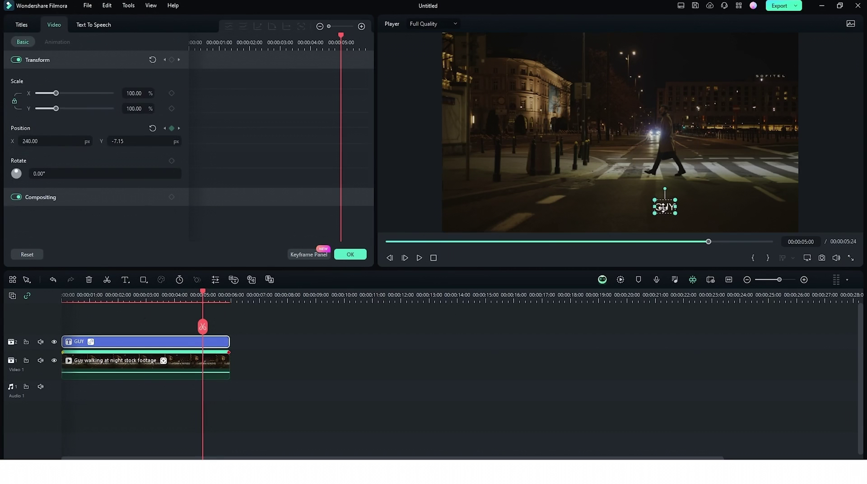
left_click_drag(660, 209, 667, 91)
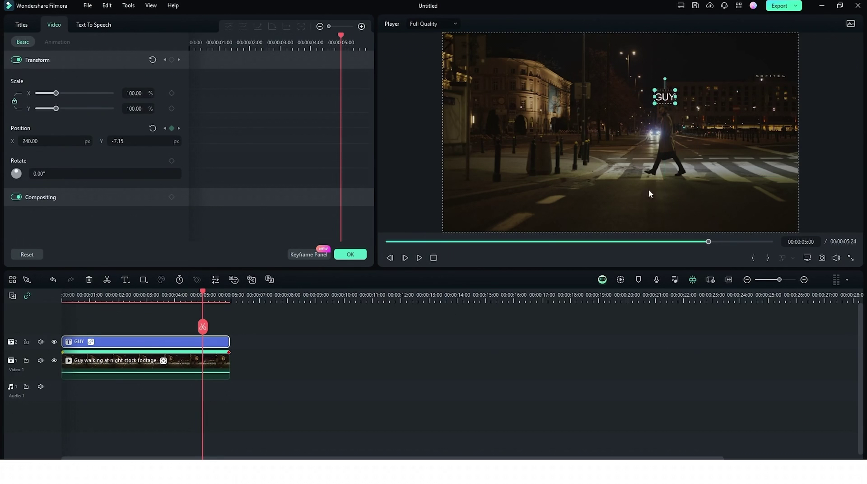
key("space")
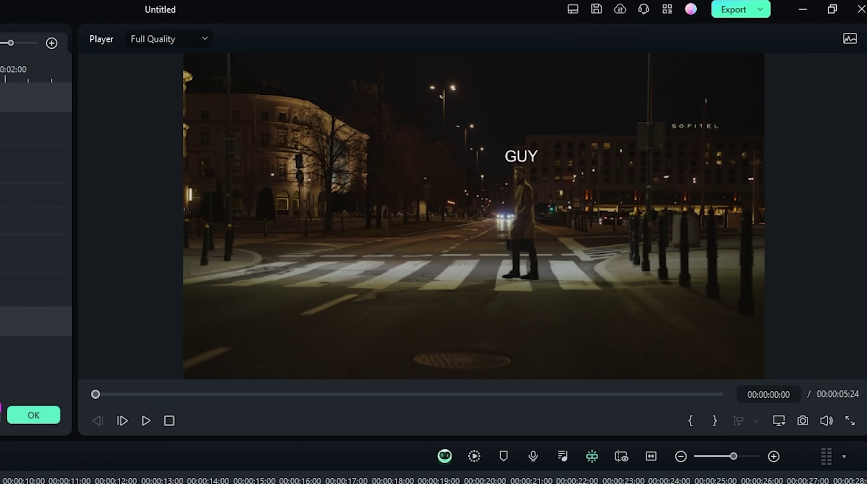